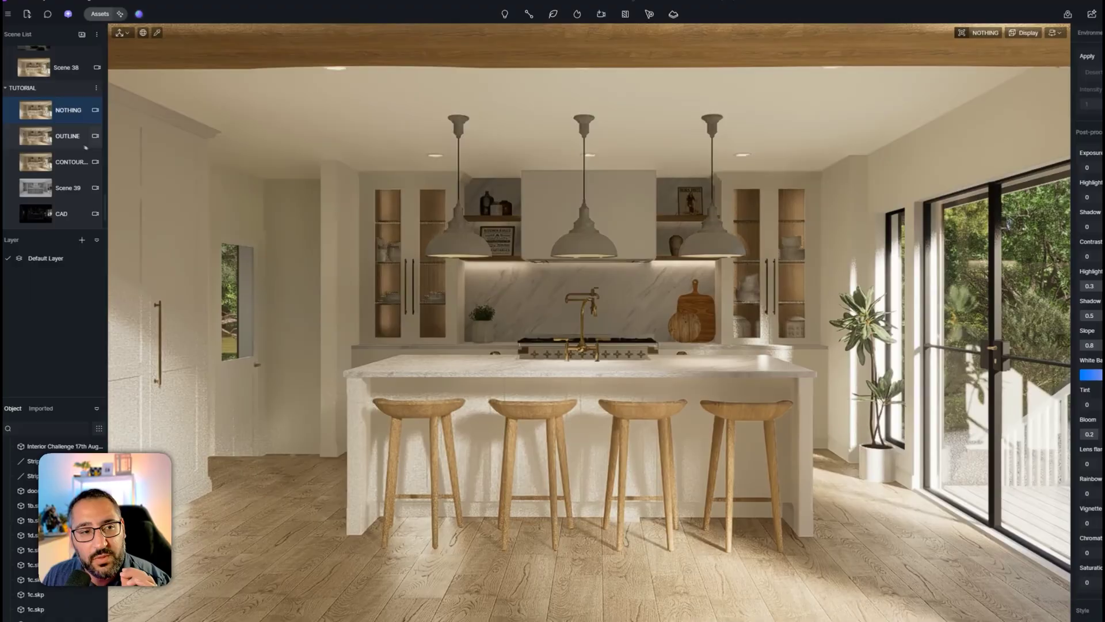
# Step: Switch to the OUTLINE scene and turn on ambient occlusion (AO) in its style effects
pyautogui.click(73, 139)
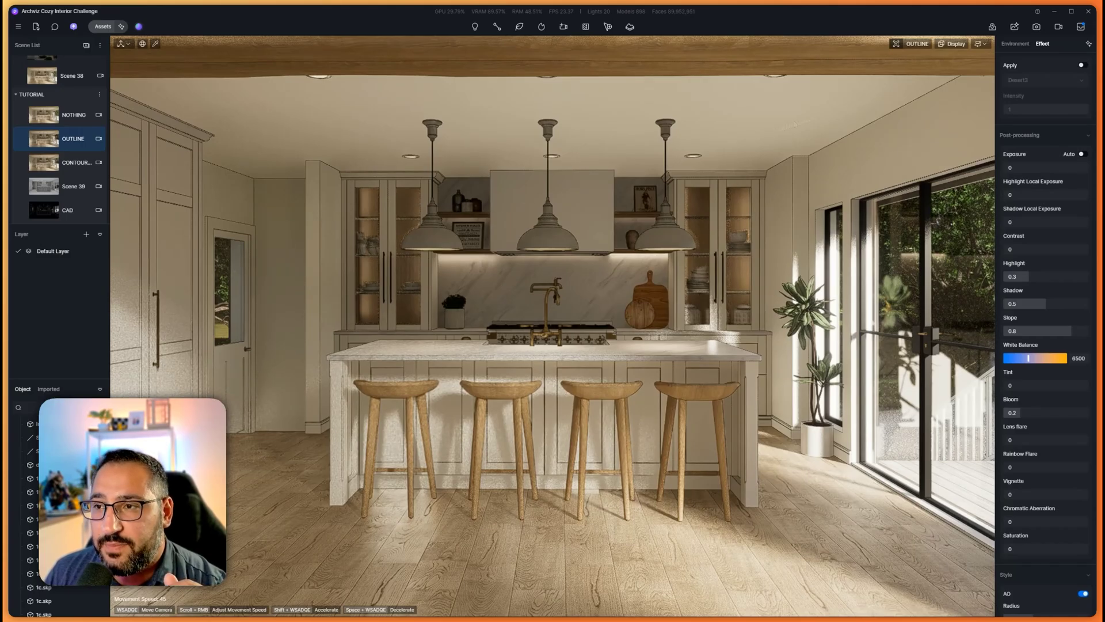
pyautogui.scroll(1, 1043, 55)
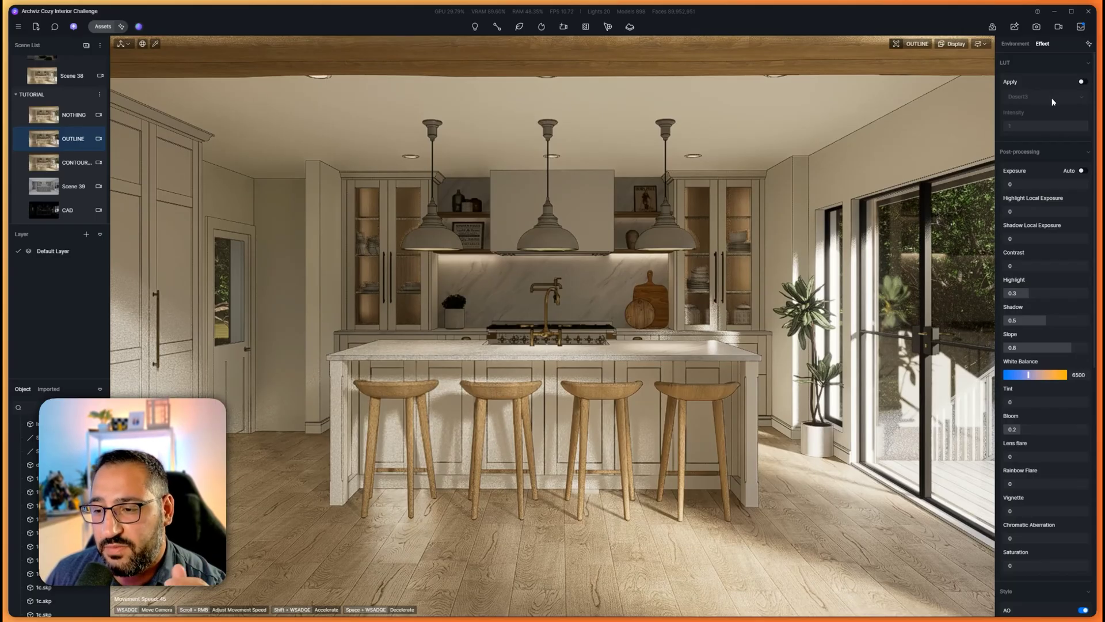
pyautogui.scroll(-5, 1051, 108)
pyautogui.scroll(-5, 1050, 112)
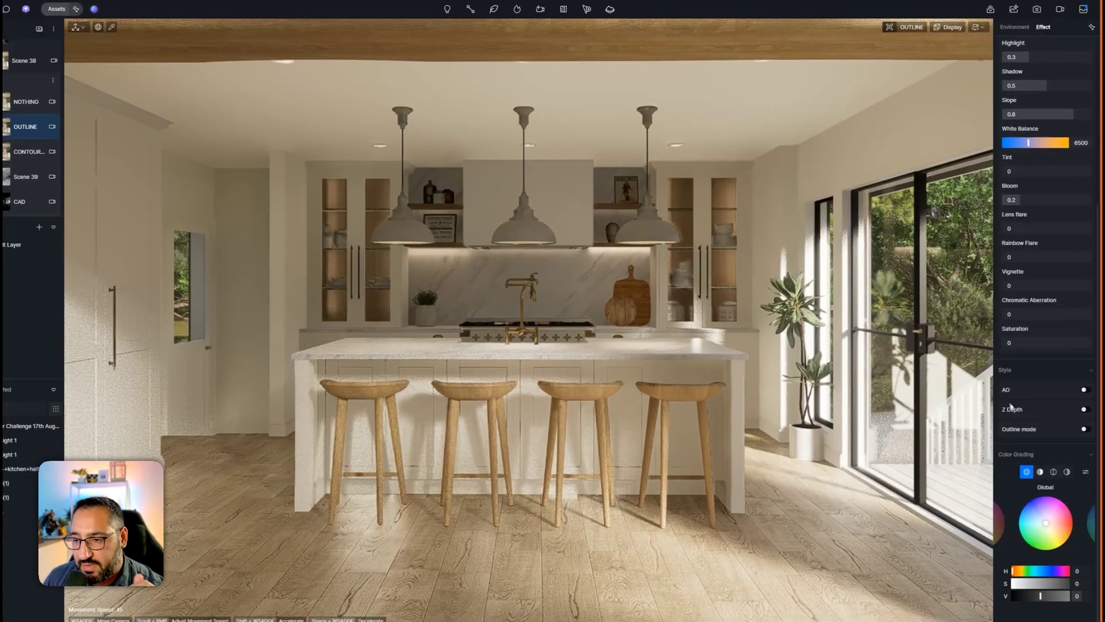
pyautogui.scroll(-2, 1072, 406)
pyautogui.click(1083, 327)
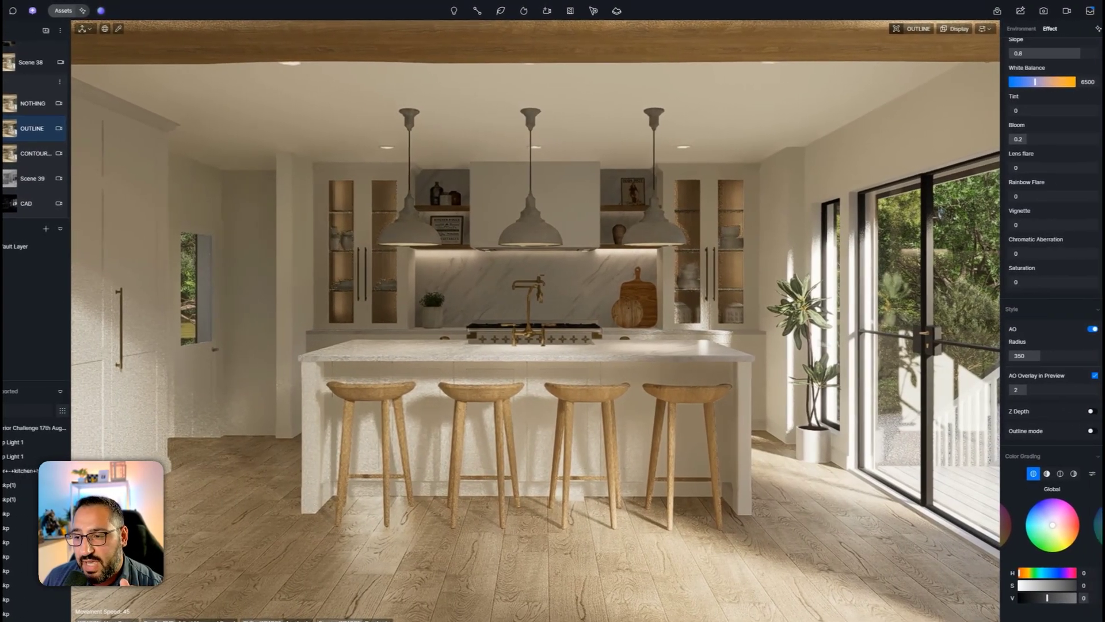
# Step: Set the AO radius to 320 with the AO preview overlay switched off, and switch the overlay back on
pyautogui.click(1095, 375)
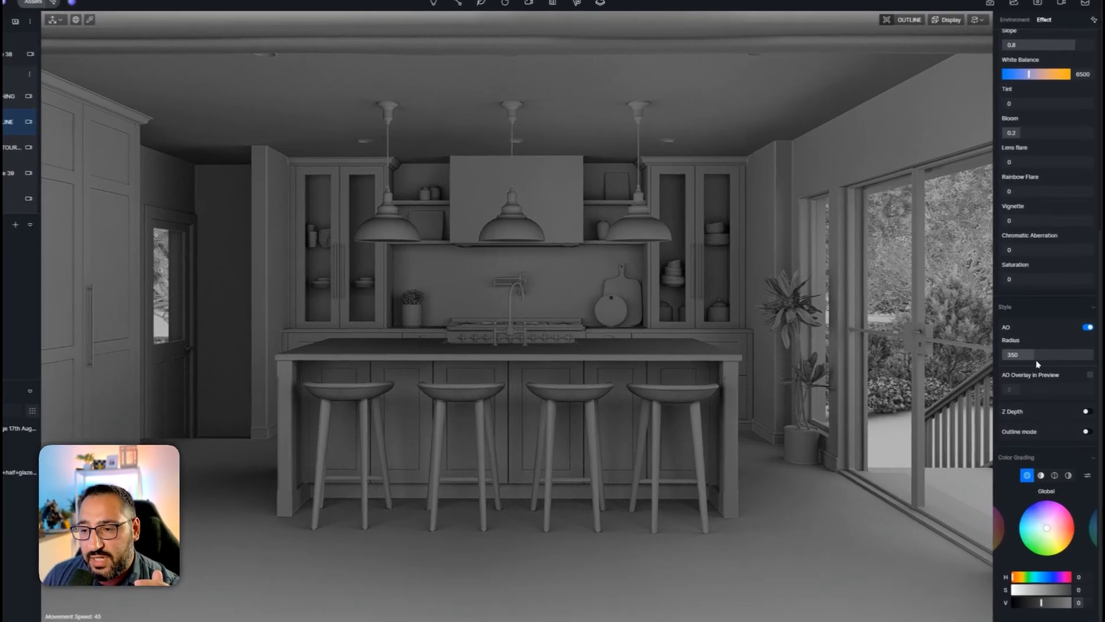
pyautogui.moveTo(1042, 355)
pyautogui.mouseDown()
pyautogui.moveTo(1021, 360)
pyautogui.moveTo(1044, 362)
pyautogui.mouseUp()
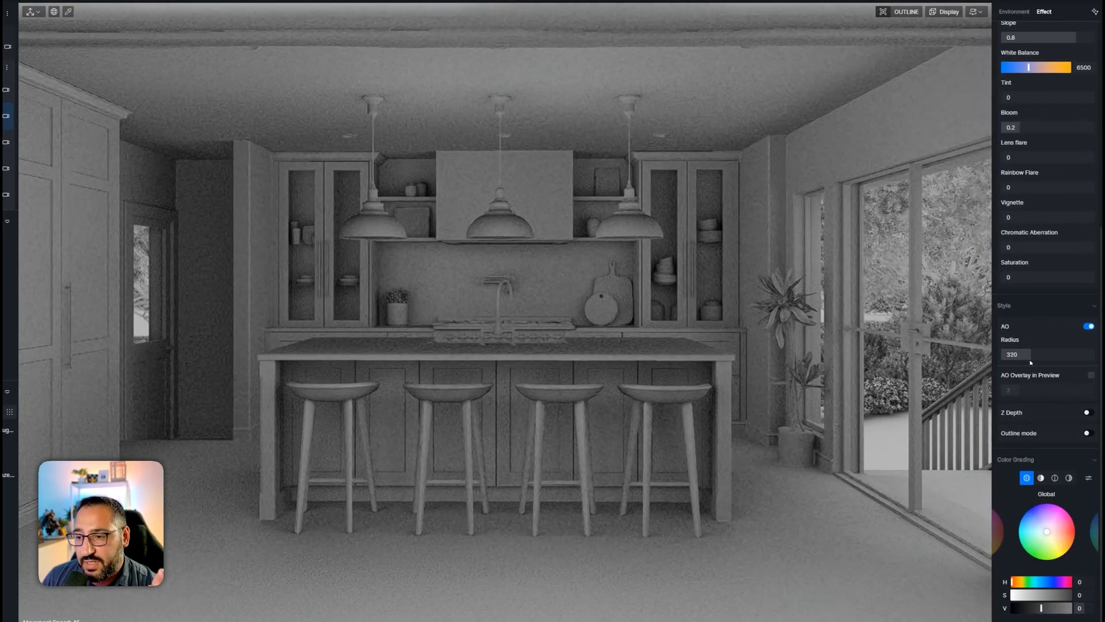
pyautogui.click(1090, 375)
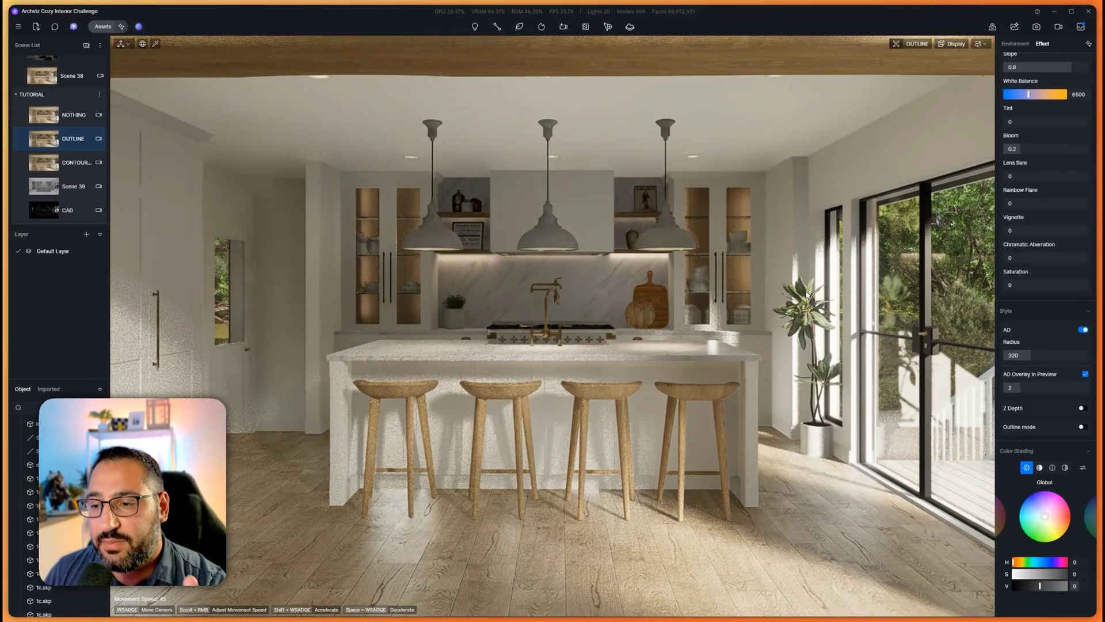
# Step: Turn on outline mode for the OUTLINE scene, keeping line strength 1, and set the line colour to dark grey with HSV 0, 0, 17
pyautogui.click(1082, 427)
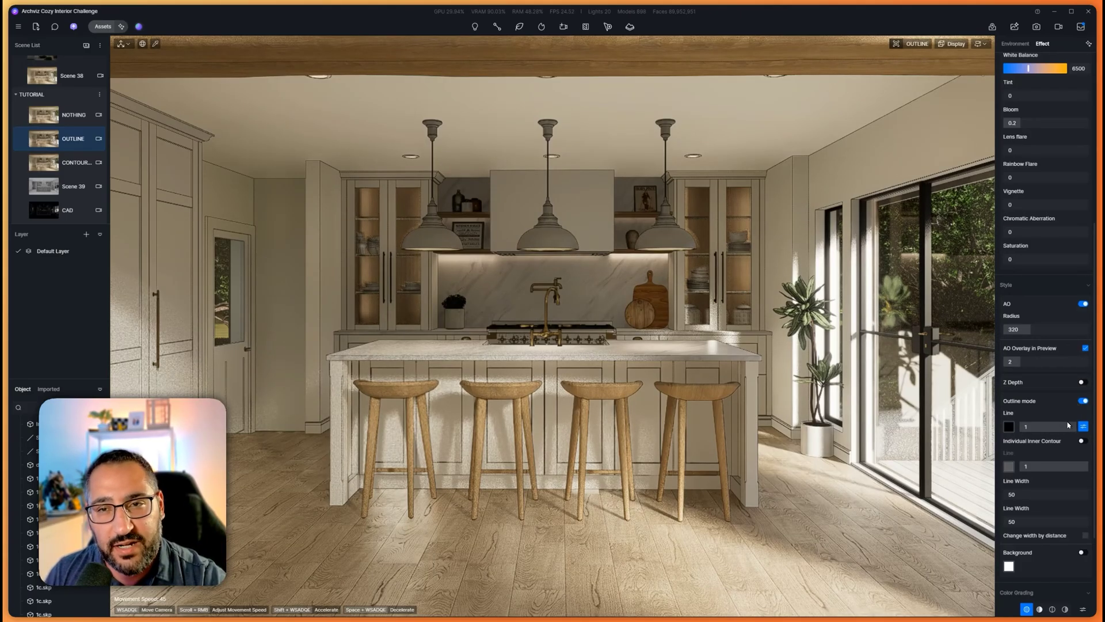
pyautogui.moveTo(1068, 425)
pyautogui.mouseDown()
pyautogui.moveTo(1035, 427)
pyautogui.moveTo(1074, 435)
pyautogui.mouseUp()
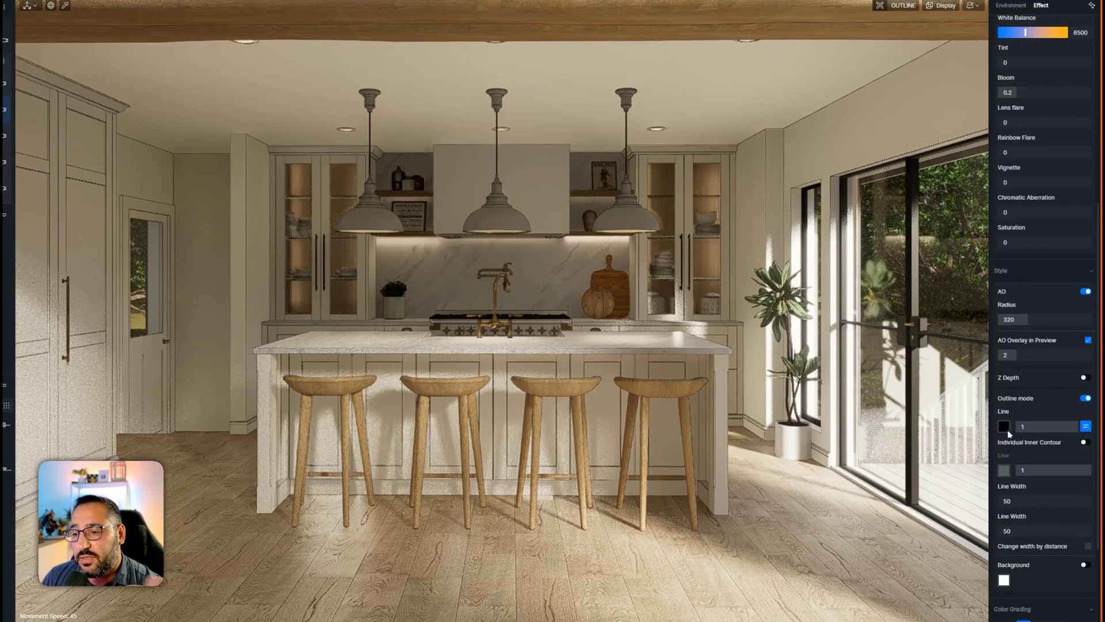
pyautogui.click(1005, 427)
pyautogui.moveTo(1005, 495); pyautogui.dragTo(1000, 488)
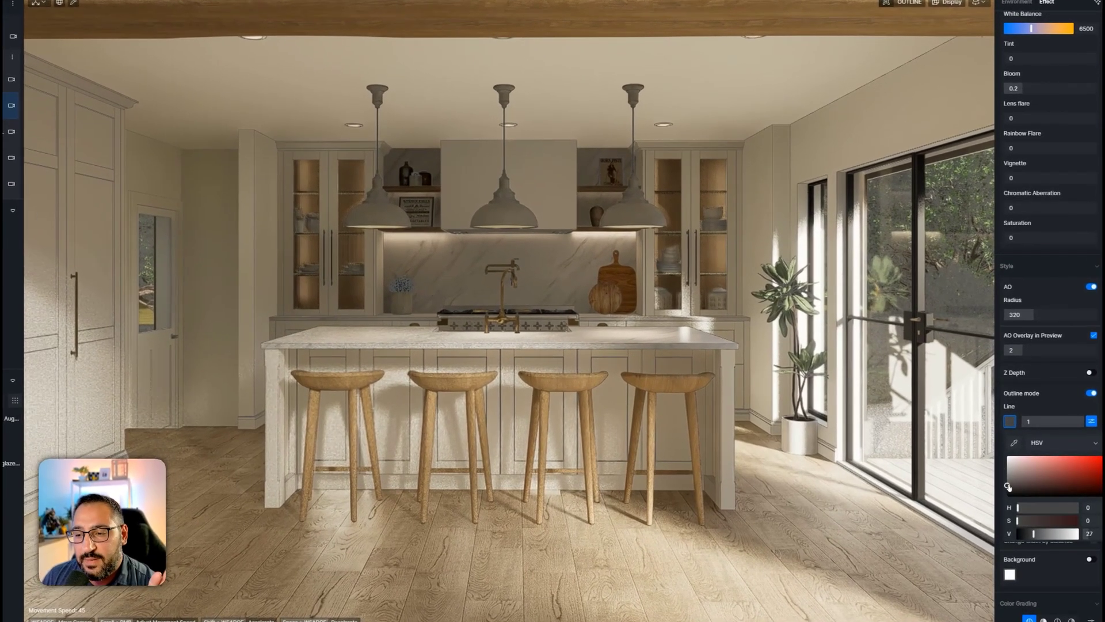
pyautogui.click(1005, 489)
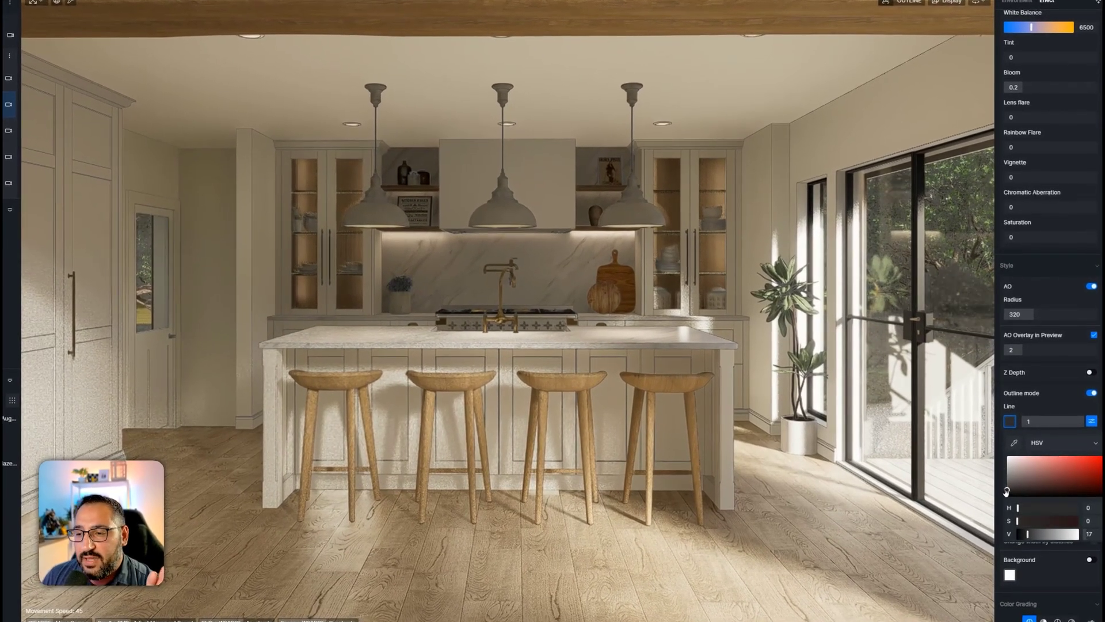
pyautogui.click(1044, 406)
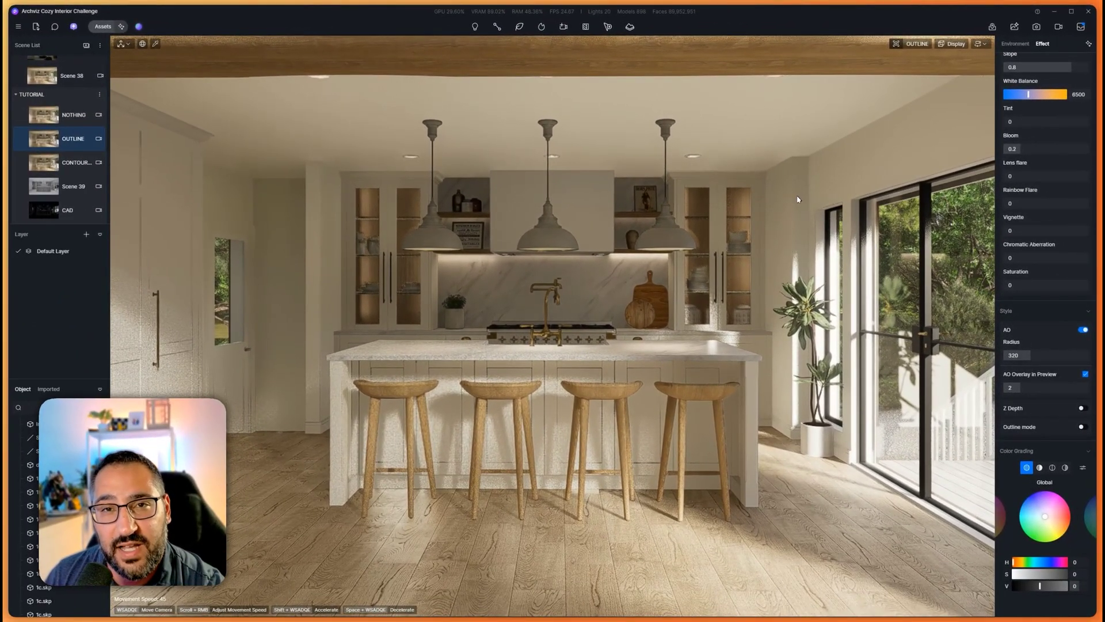
pyautogui.click(1081, 426)
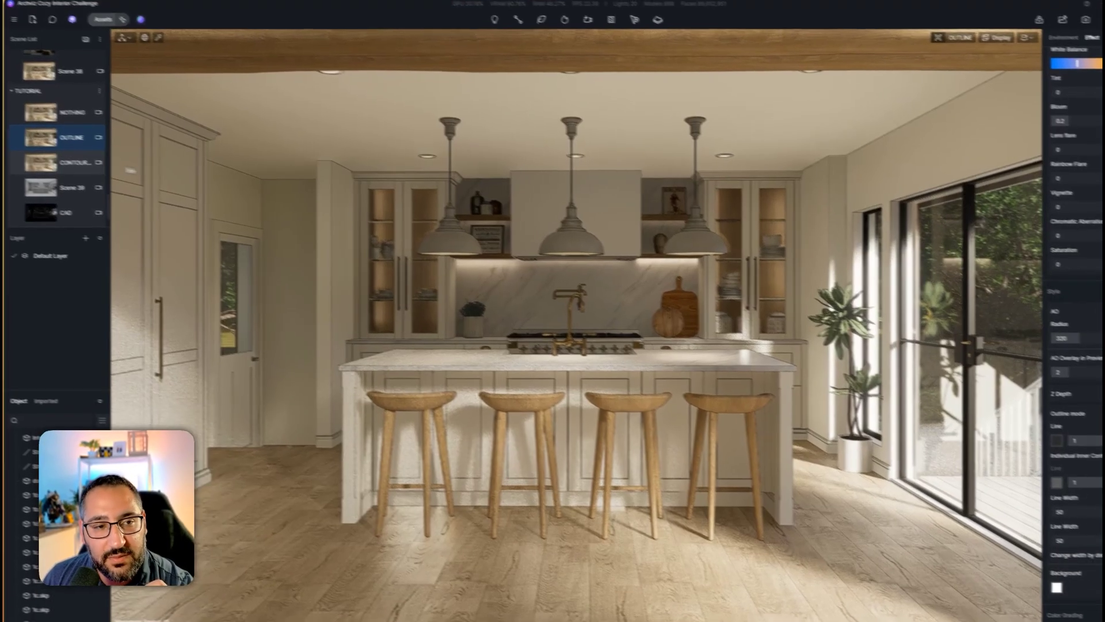
# Step: Open the CONTOURED scene and set its individual inner contour line colour to mid grey with HSV 0, 0, 48
pyautogui.click(78, 163)
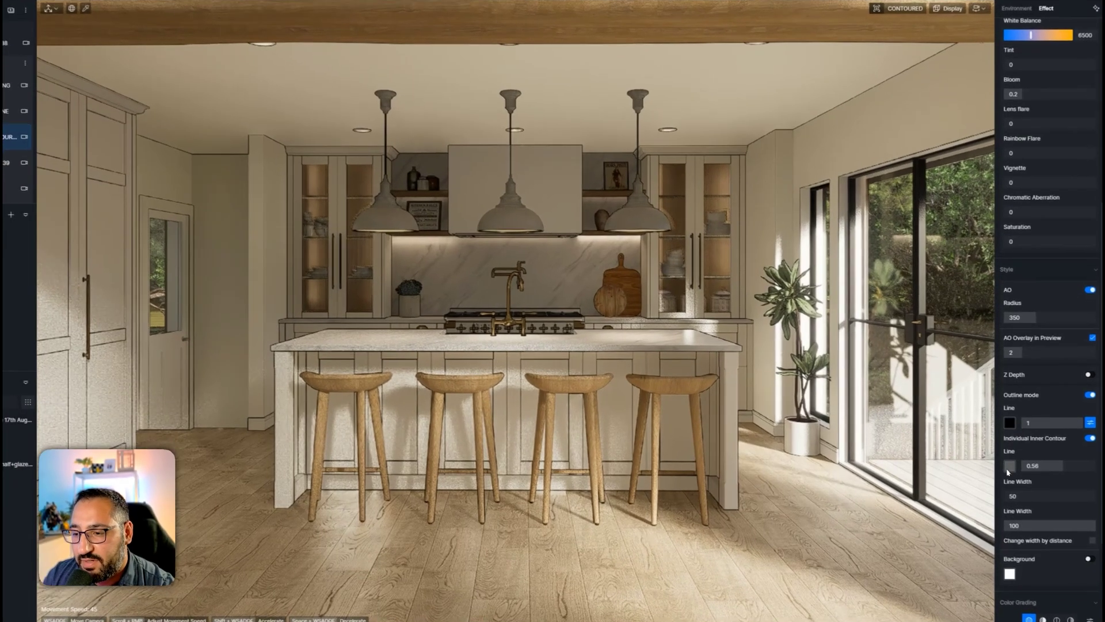
pyautogui.click(1008, 466)
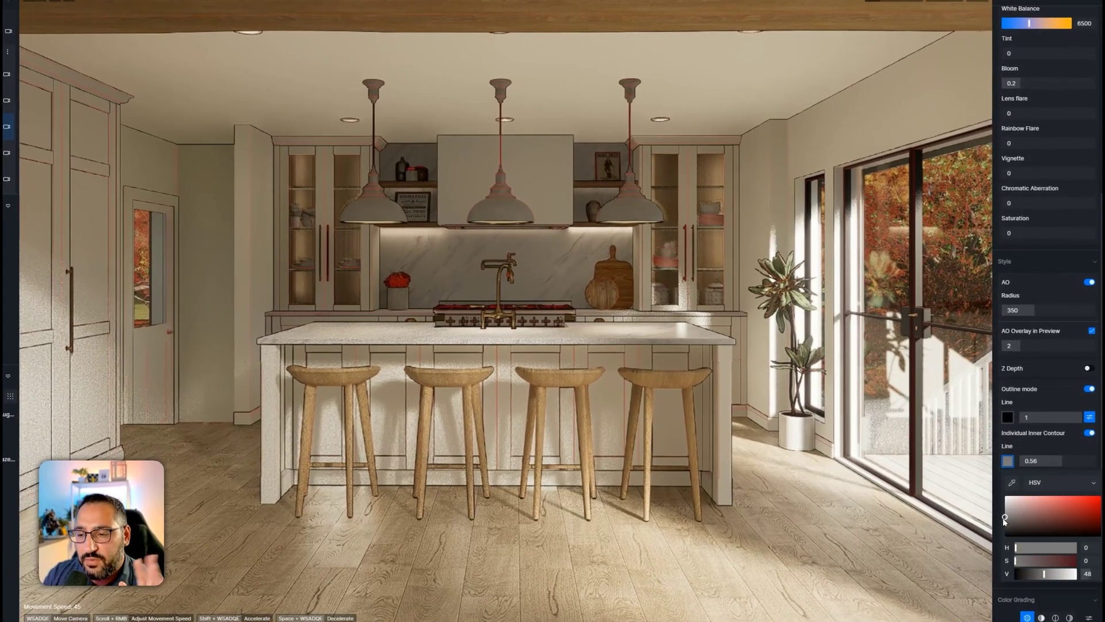
pyautogui.click(1006, 517)
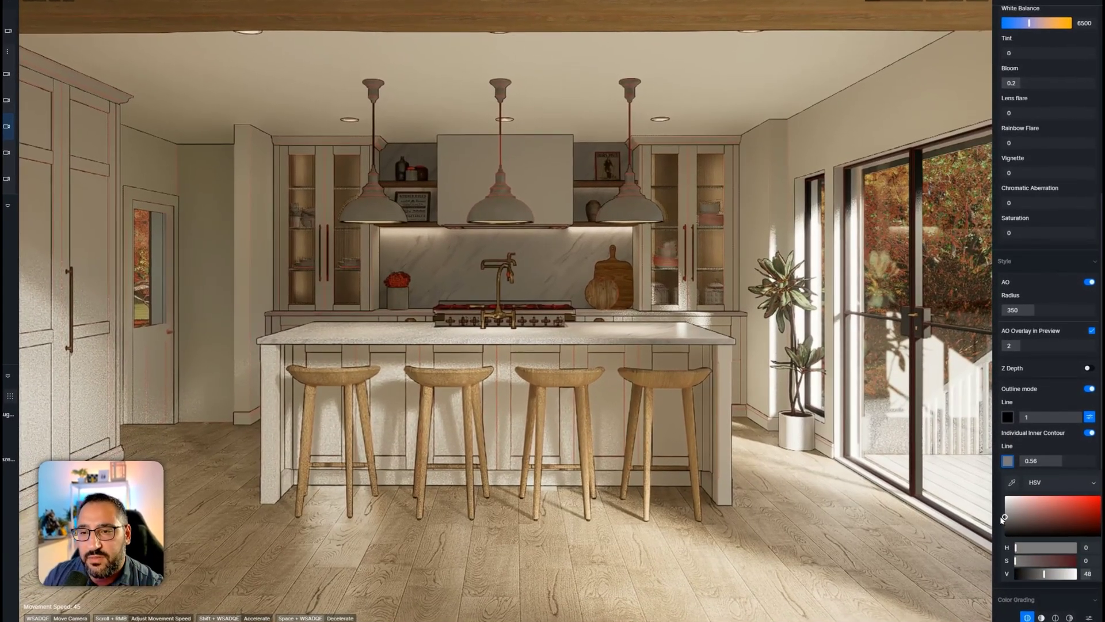
pyautogui.click(1072, 449)
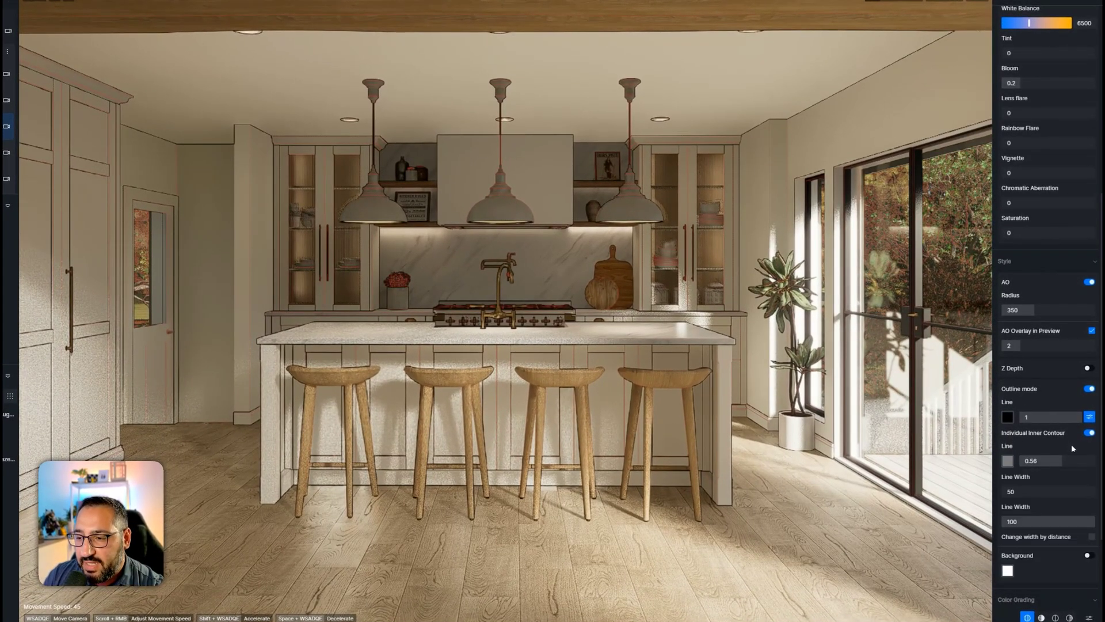
# Step: Toggle the extra outline line settings off and on, and set the inner contour line strength to 0.53
pyautogui.click(1090, 416)
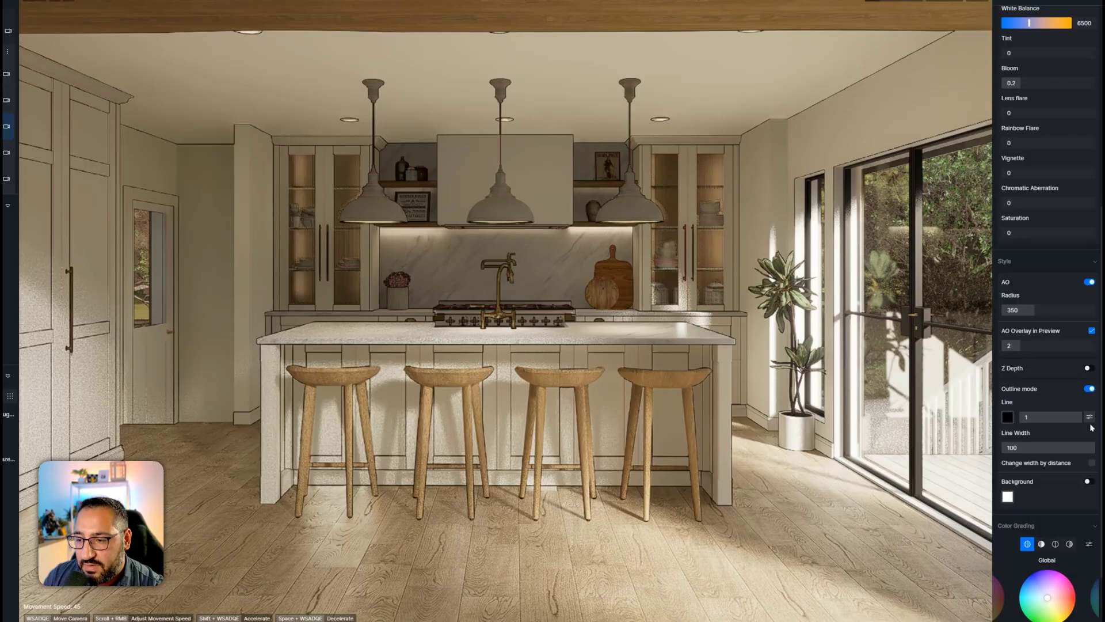
pyautogui.click(1091, 420)
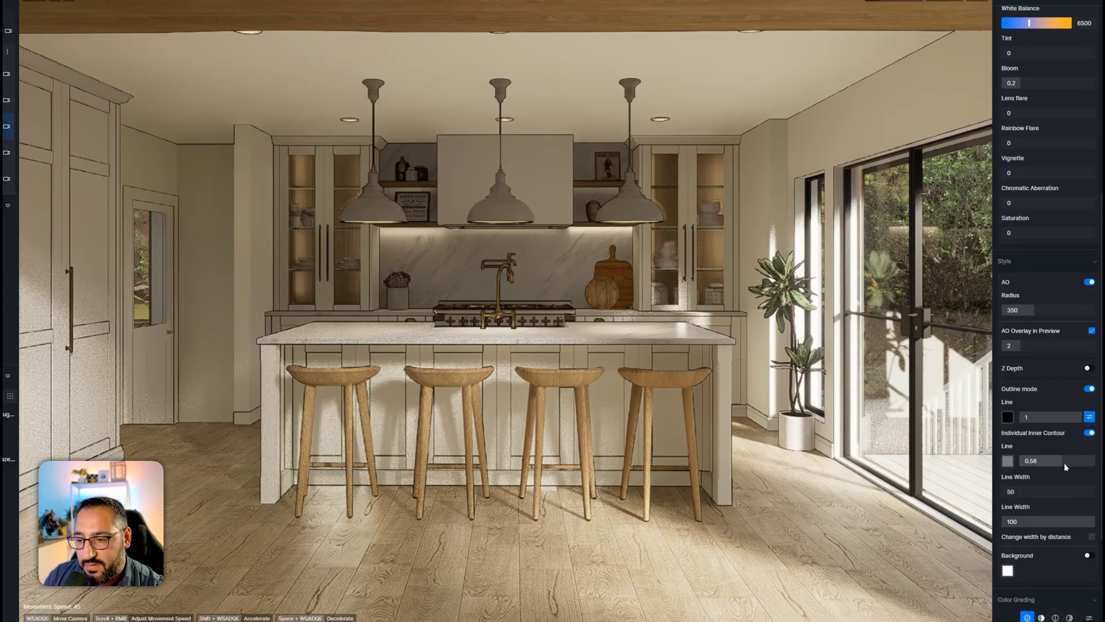
pyautogui.moveTo(1064, 466); pyautogui.dragTo(1077, 464)
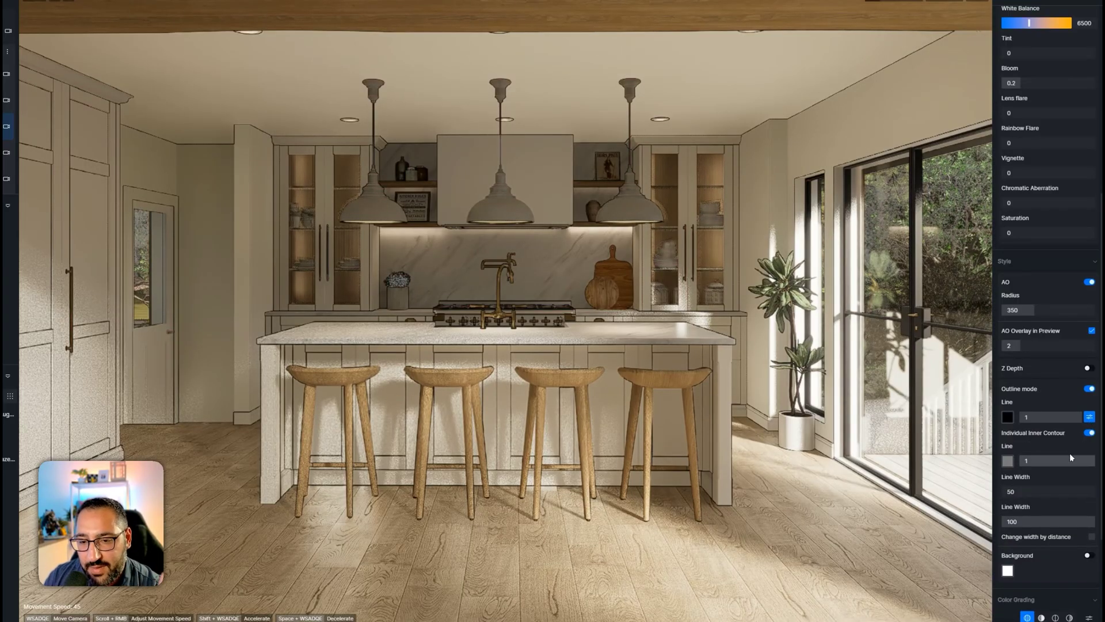
pyautogui.moveTo(1089, 462); pyautogui.dragTo(1066, 457)
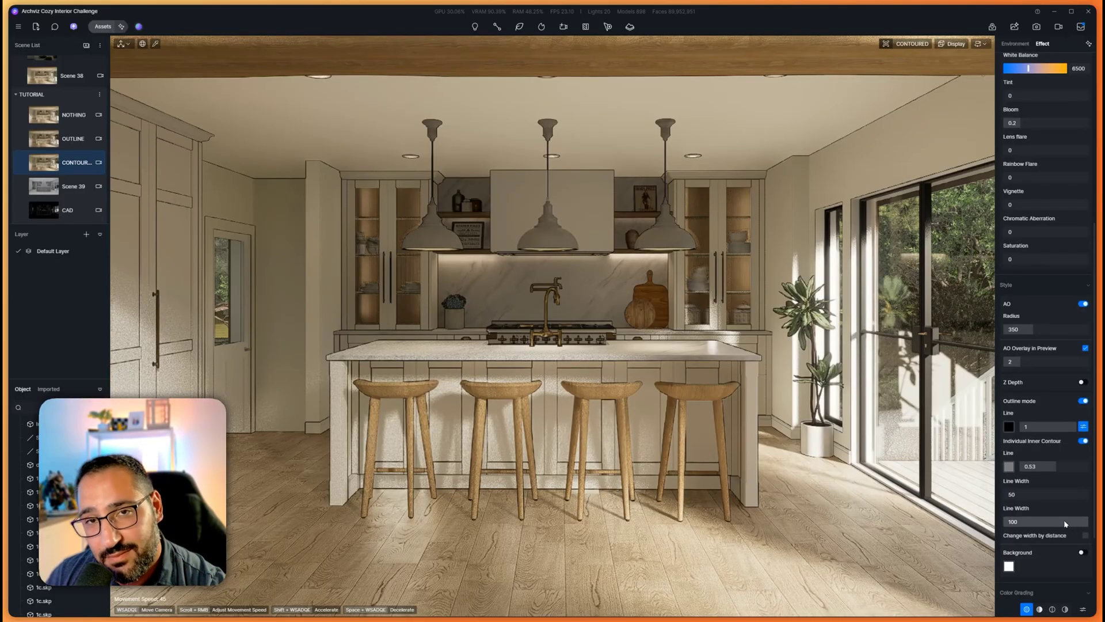
# Step: Try the second outline line width at 50 and restore it to 100
pyautogui.click(1064, 523)
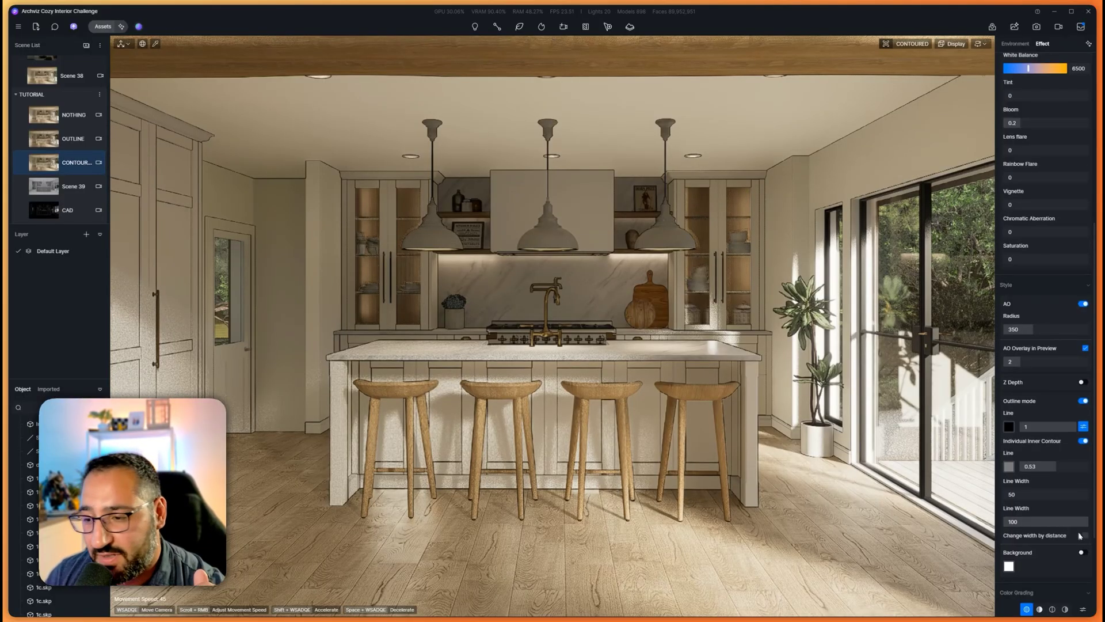
pyautogui.write('50')
pyautogui.press('Return')
pyautogui.click(1064, 522)
pyautogui.write('100')
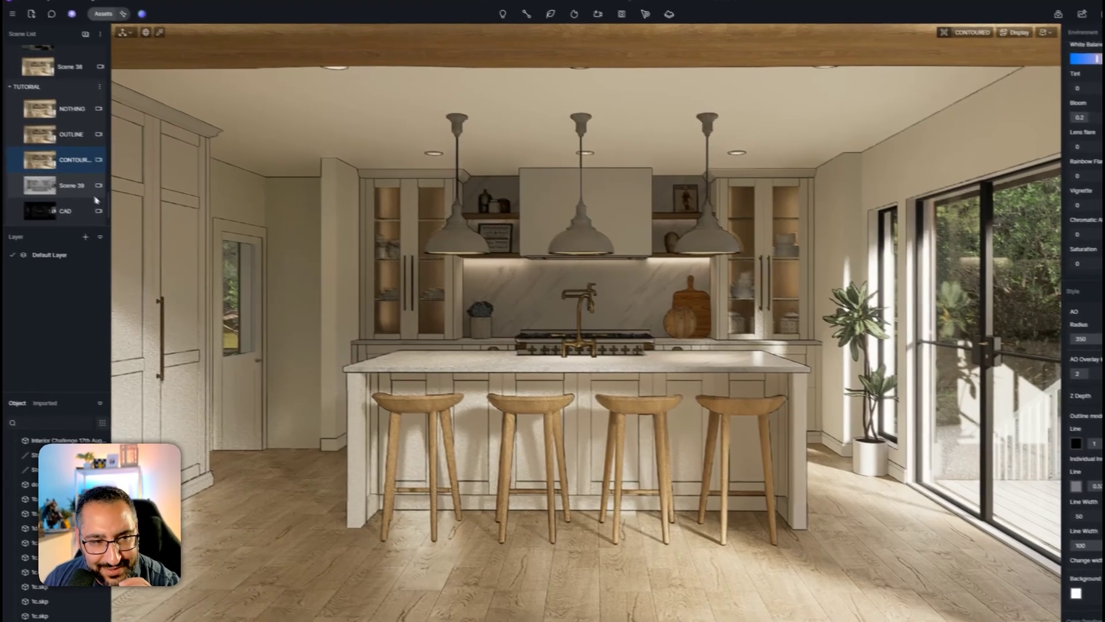
# Step: Open Scene 39 and compare its look with the AO overlay in preview switched on and off
pyautogui.click(78, 186)
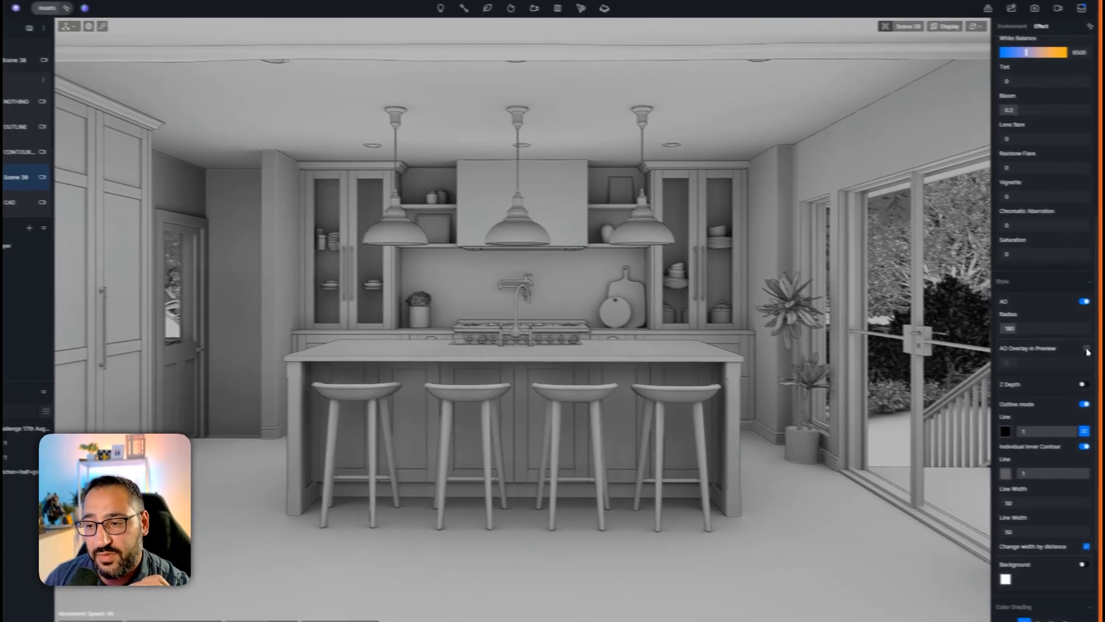
pyautogui.click(1086, 349)
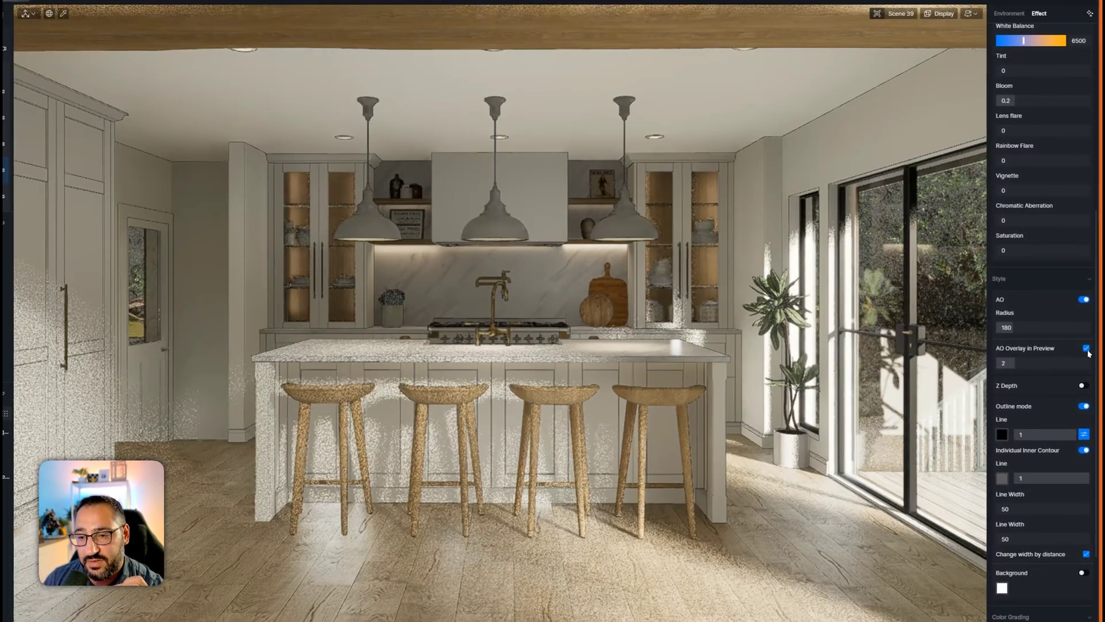
pyautogui.click(1086, 348)
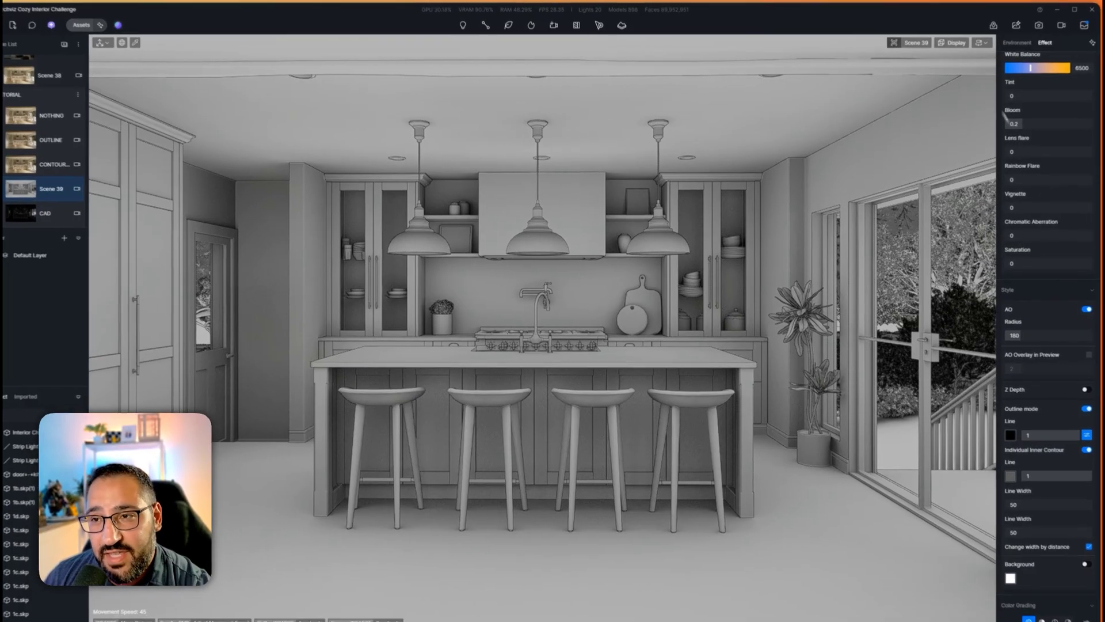
# Step: Try clay mode and the display mode beside it on Scene 39, and restore the default mode
pyautogui.click(980, 44)
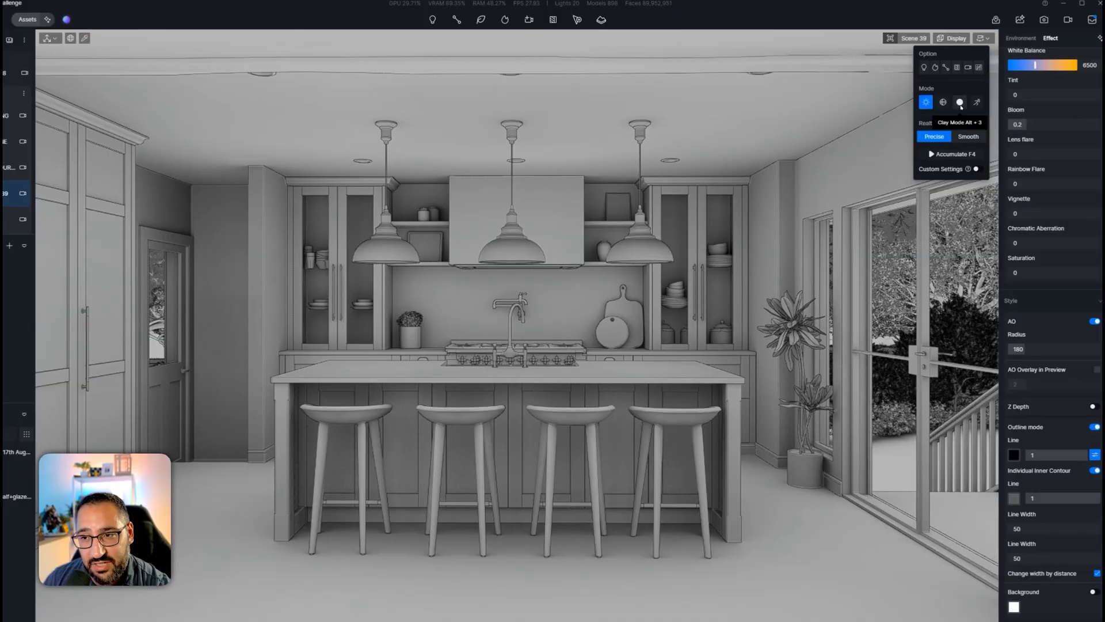
pyautogui.click(959, 104)
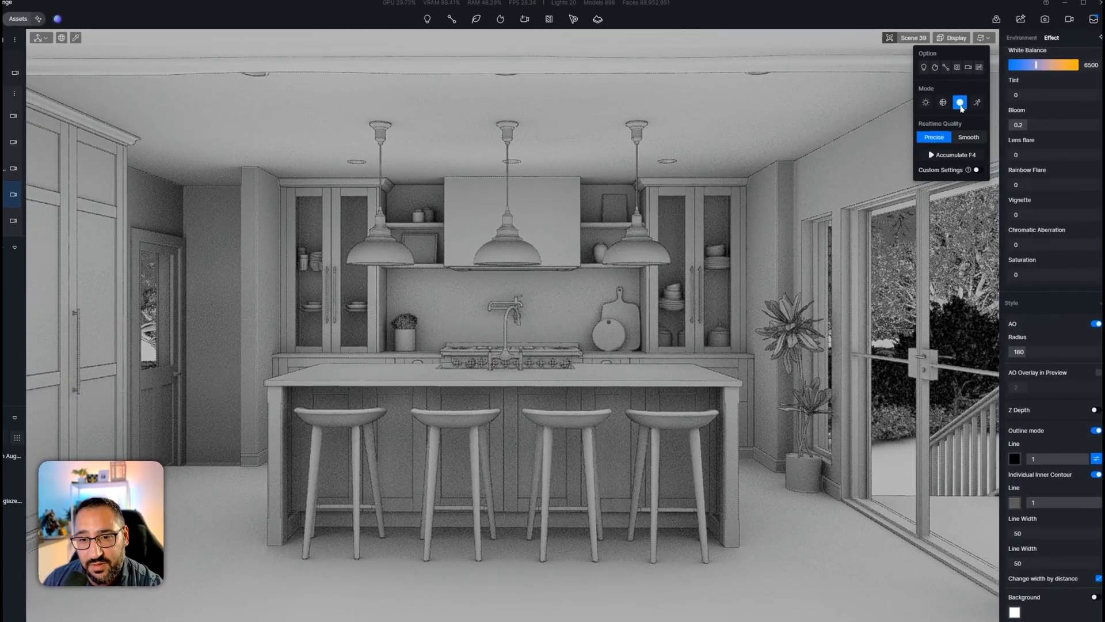
pyautogui.click(943, 103)
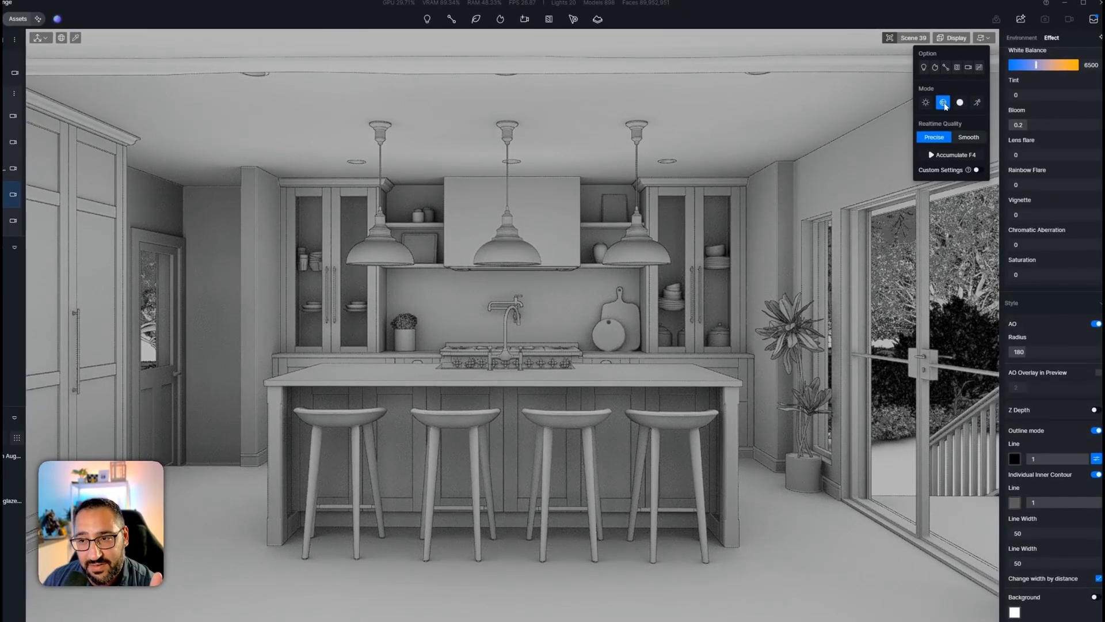
pyautogui.click(926, 102)
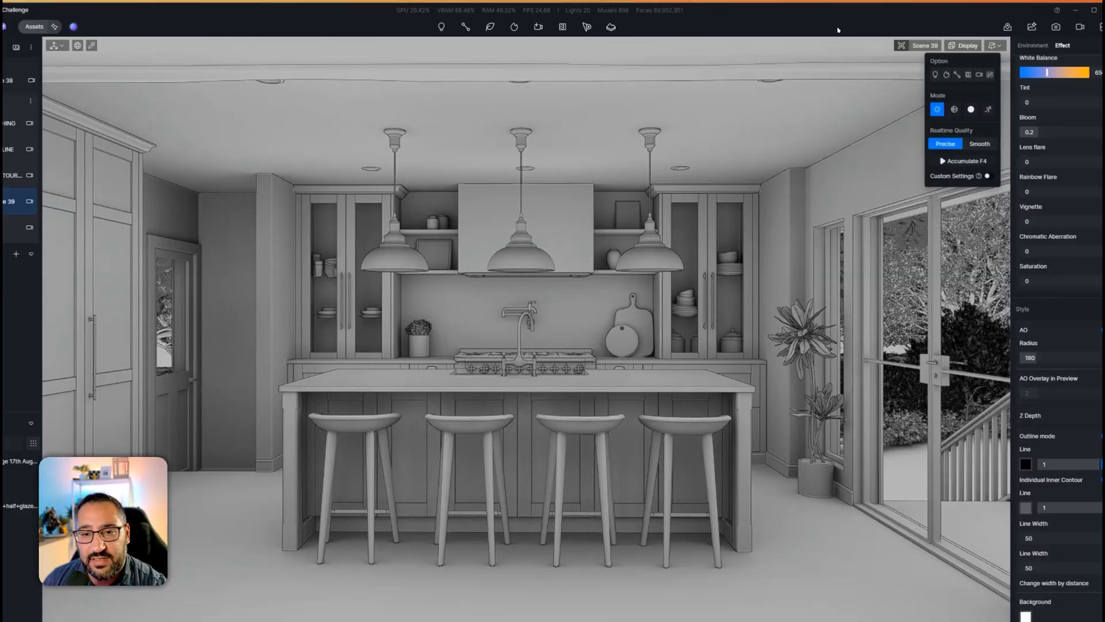
pyautogui.click(836, 260)
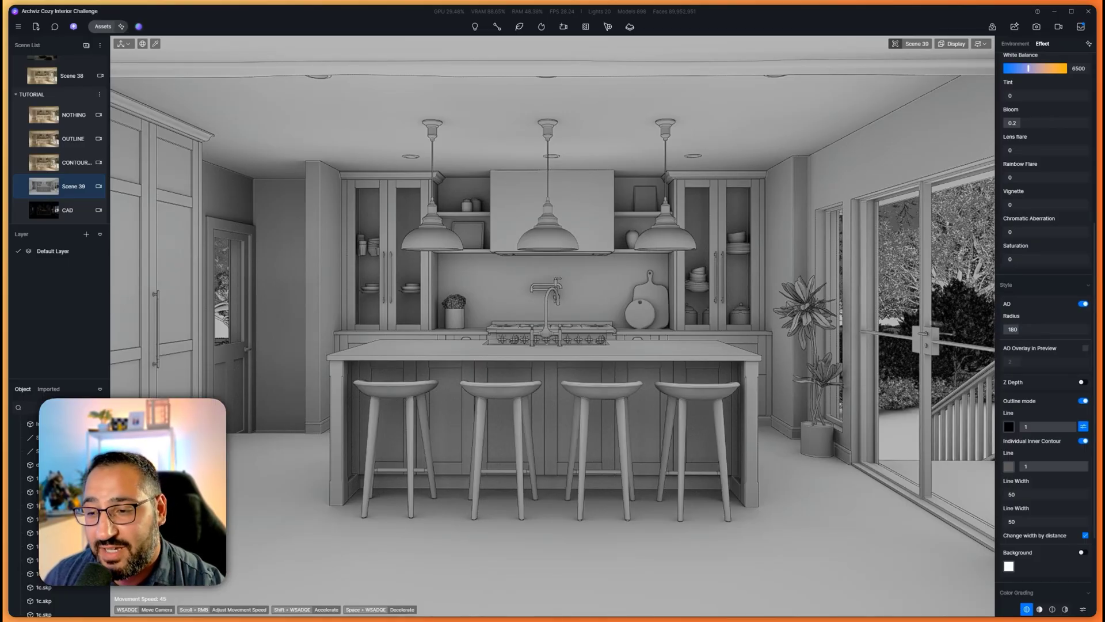
# Step: Open the CAD scene to view its white outlines on a black background
pyautogui.scroll(-1, 1058, 409)
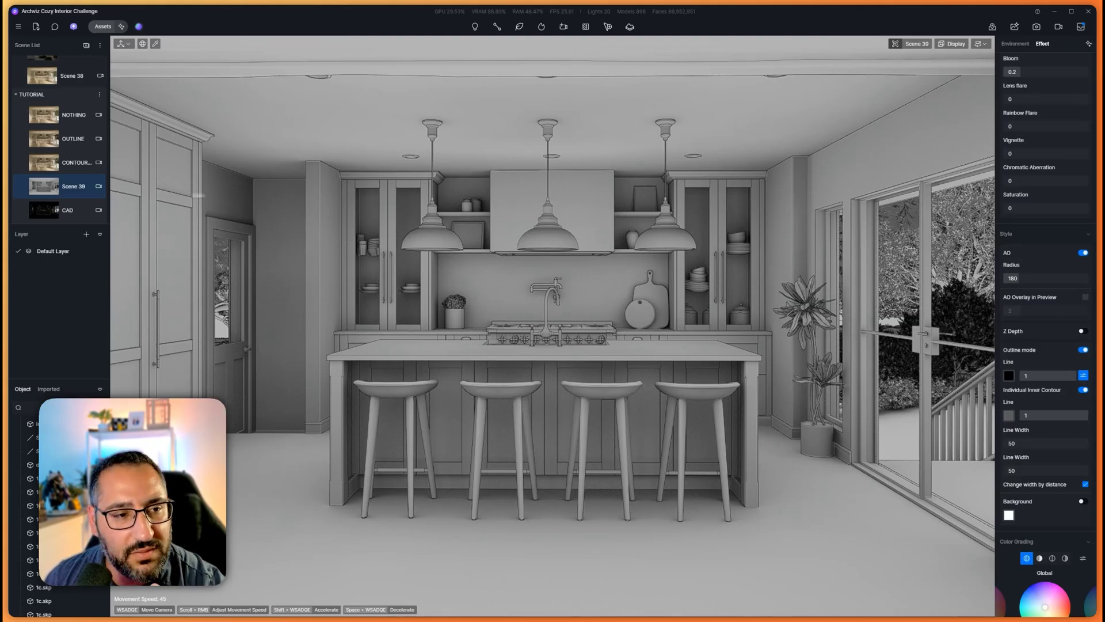
pyautogui.click(81, 209)
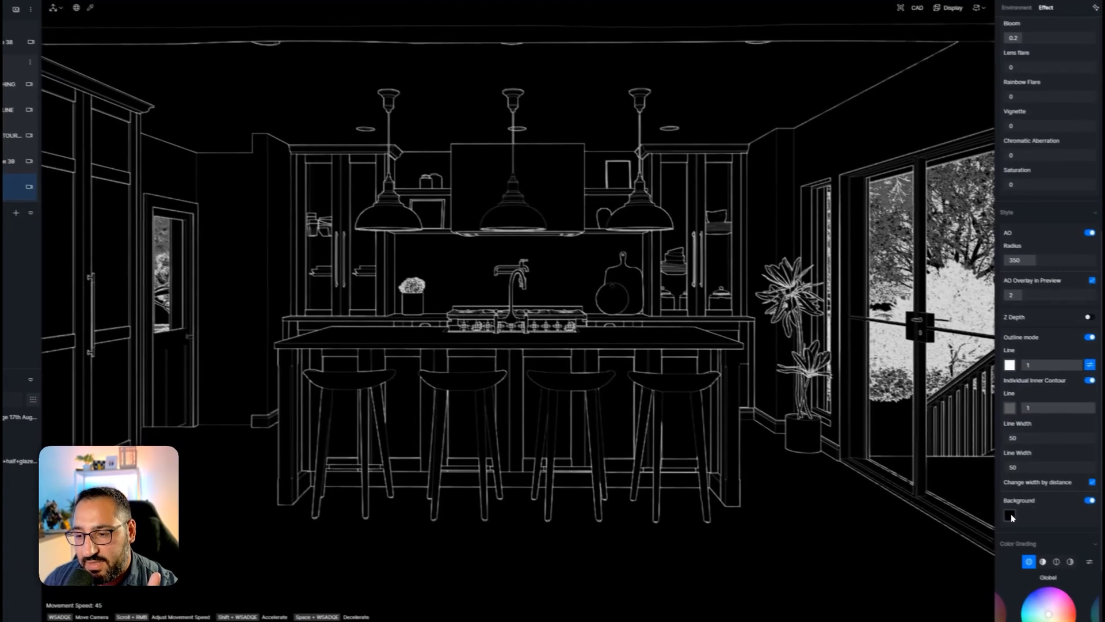
# Step: Try several reddish-grey and neutral grey background colours for the outlines in the CAD scene
pyautogui.click(1011, 513)
pyautogui.click(1025, 446)
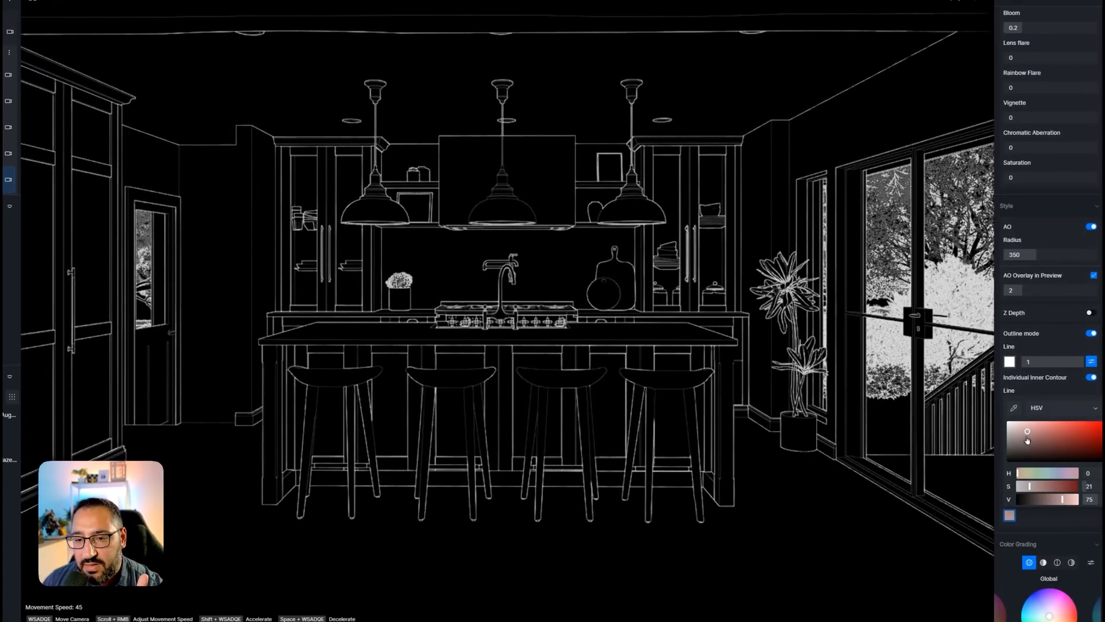
pyautogui.click(1021, 440)
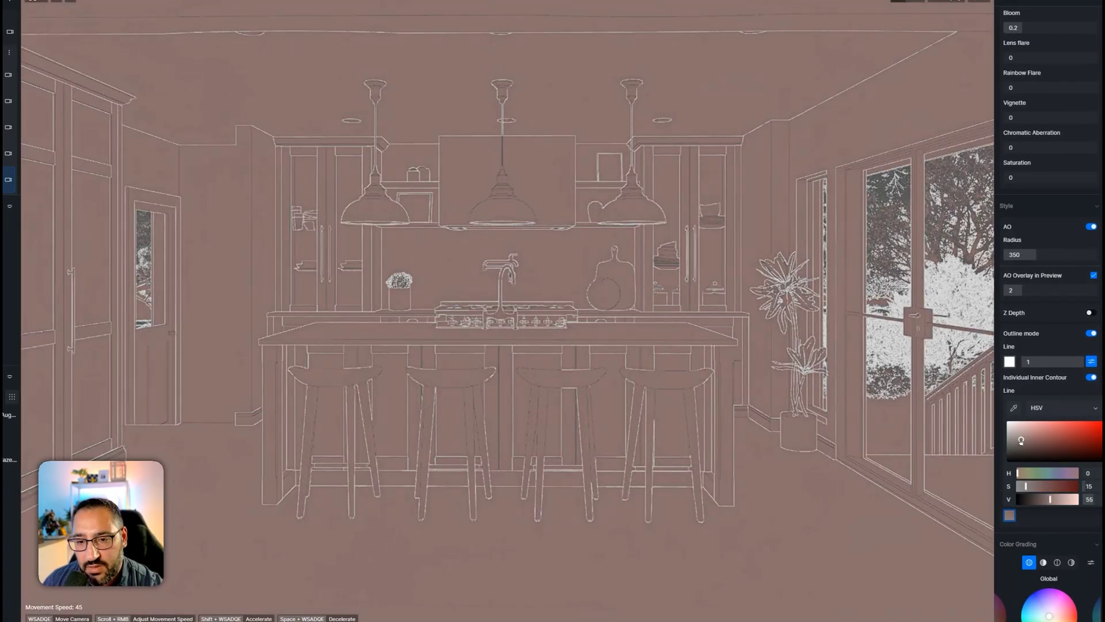
pyautogui.click(1019, 448)
pyautogui.click(1018, 442)
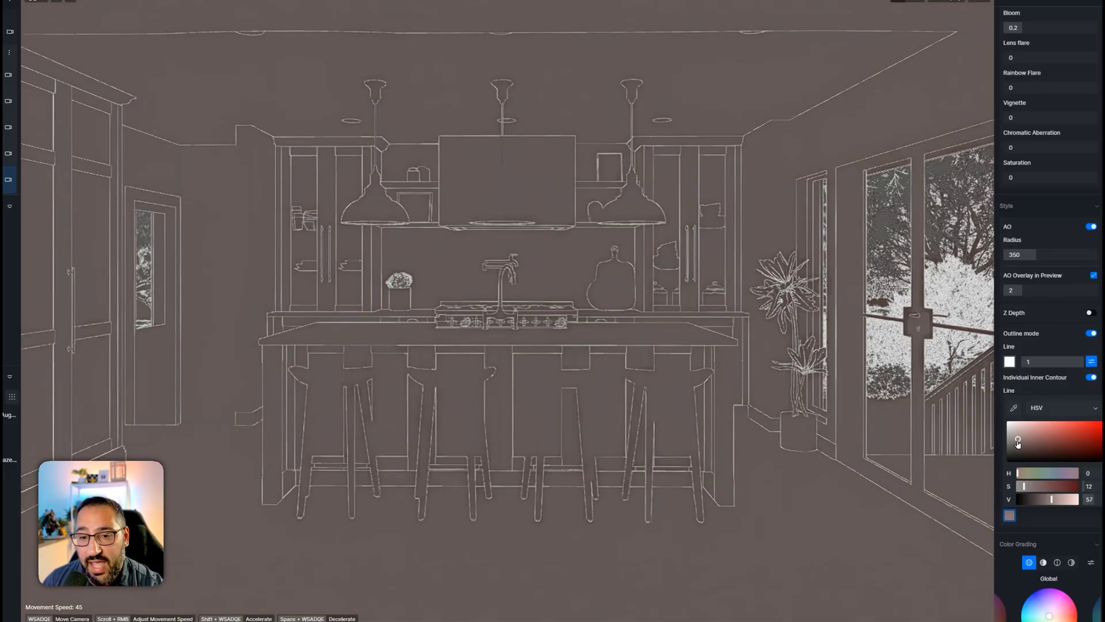
pyautogui.click(1007, 441)
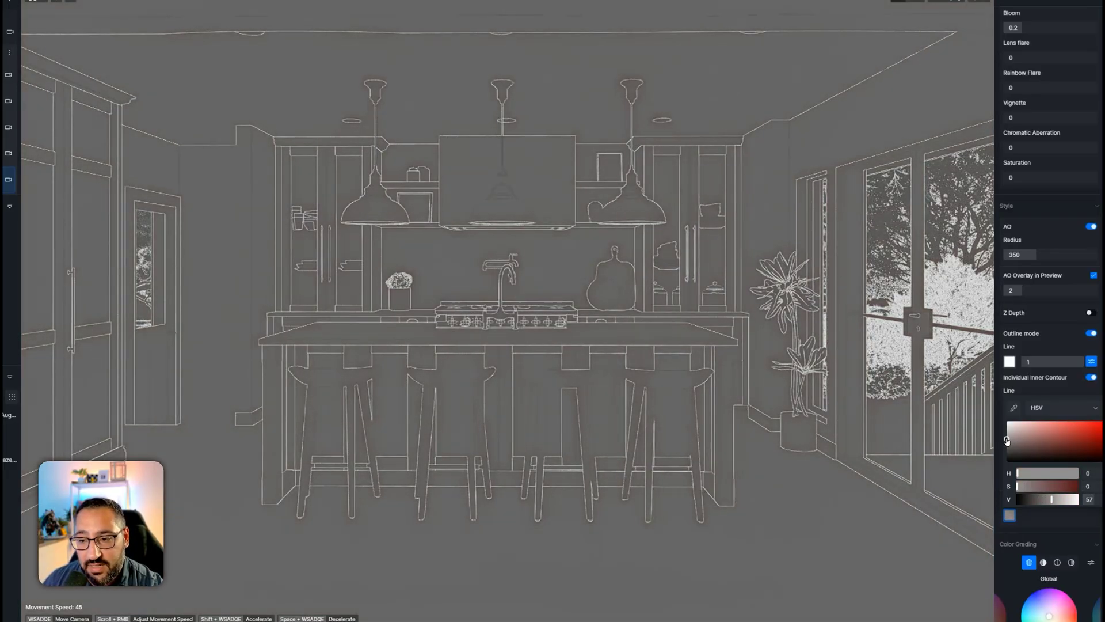
pyautogui.click(1021, 435)
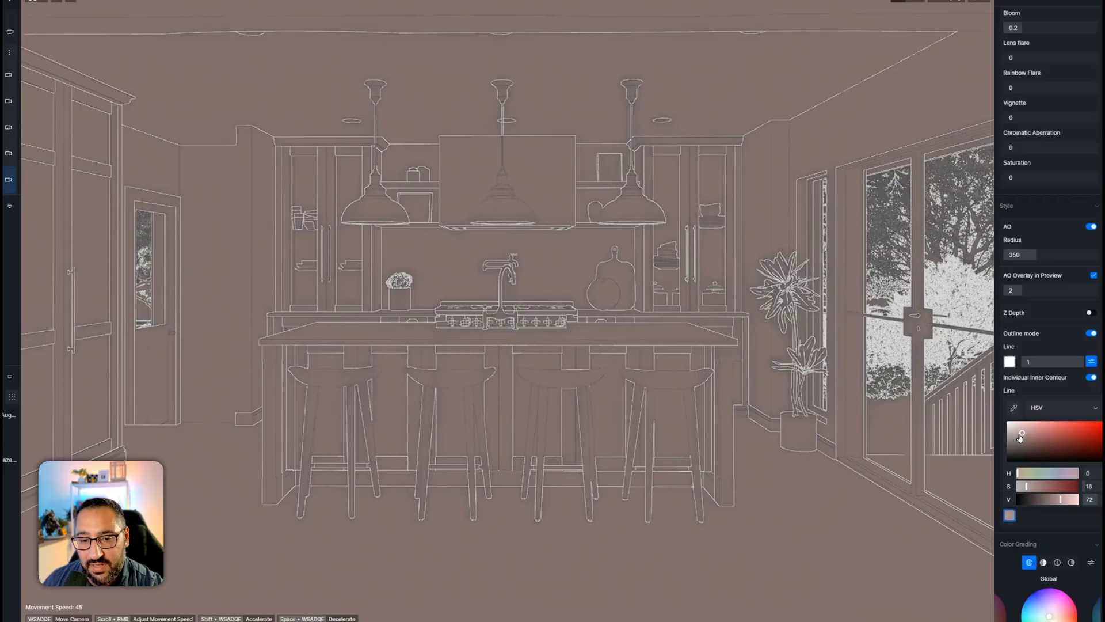
pyautogui.click(1014, 449)
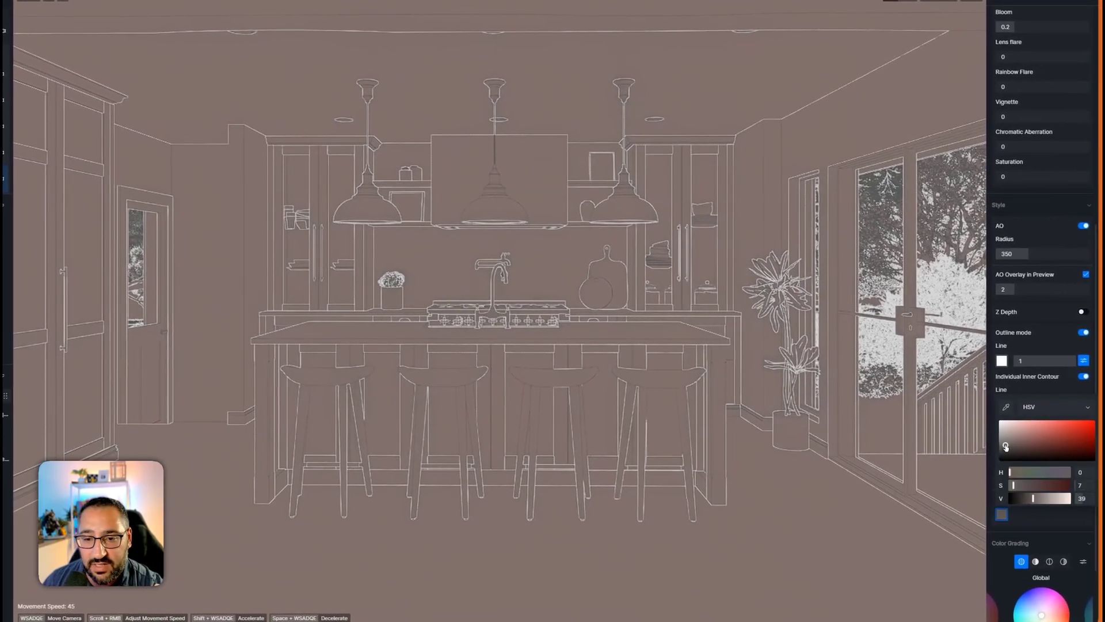
pyautogui.press('Escape')
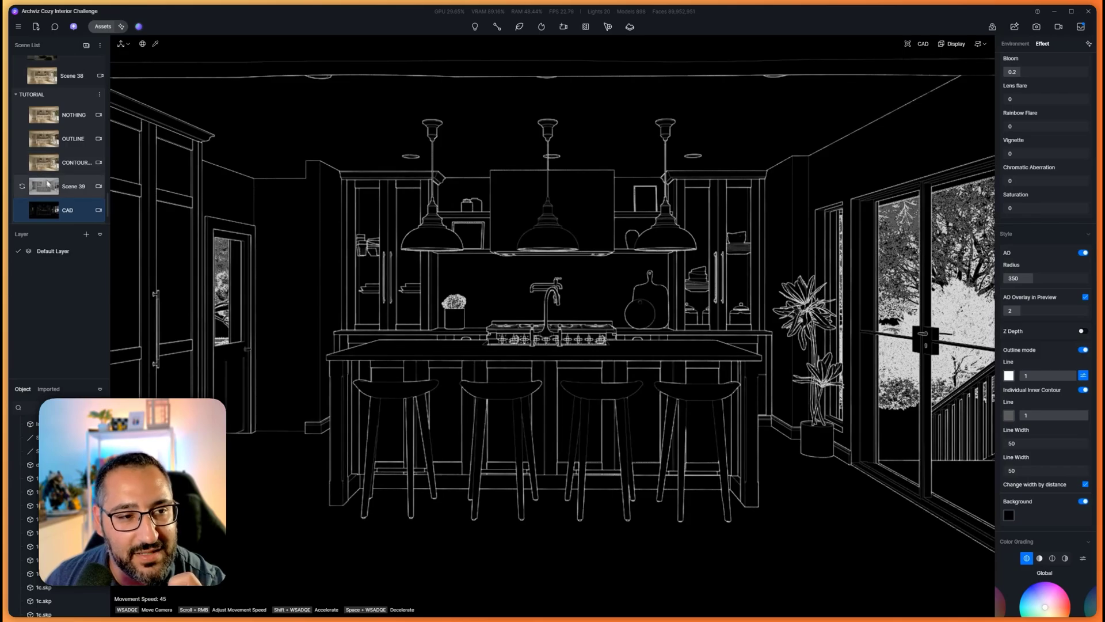
# Step: Open the ISOMETRIC scene and set both outline line widths to 100
pyautogui.scroll(-1, 87, 196)
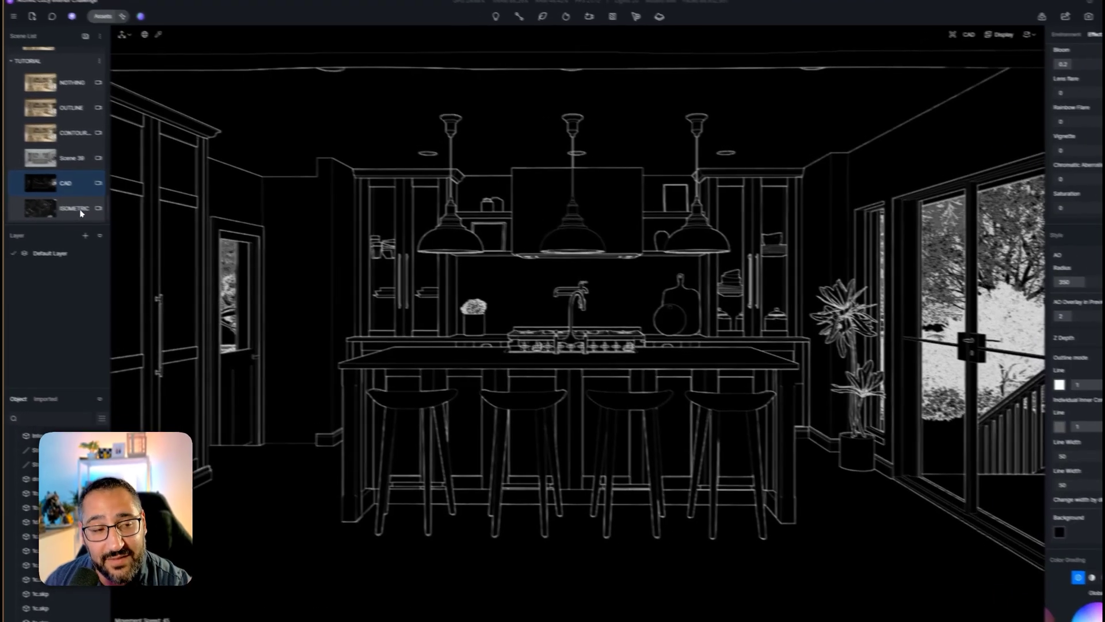
pyautogui.click(78, 209)
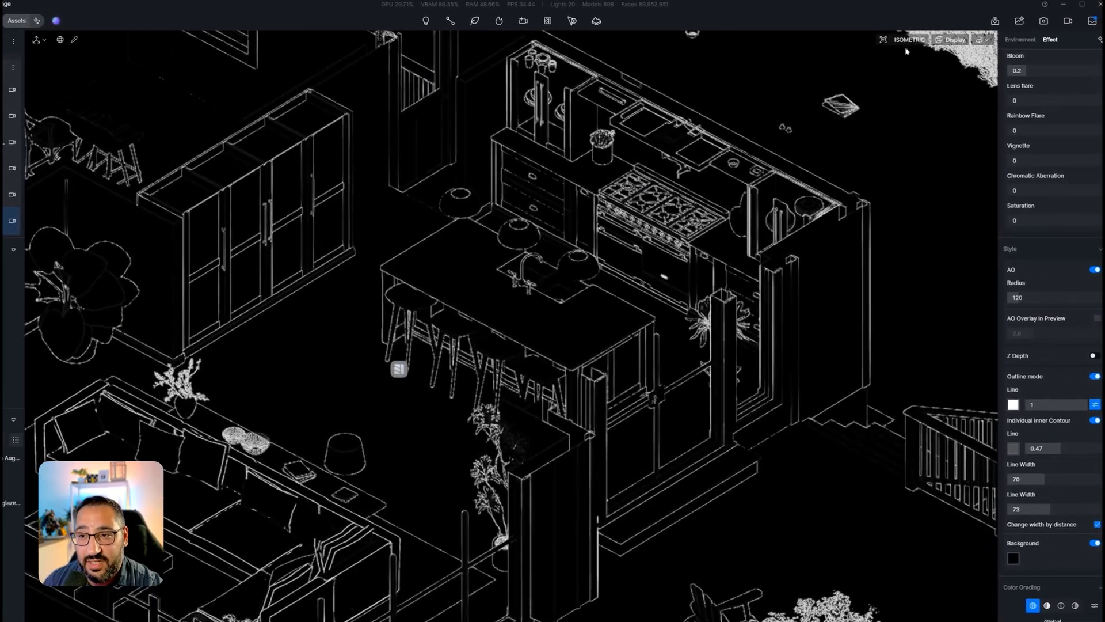
pyautogui.click(907, 41)
pyautogui.click(885, 286)
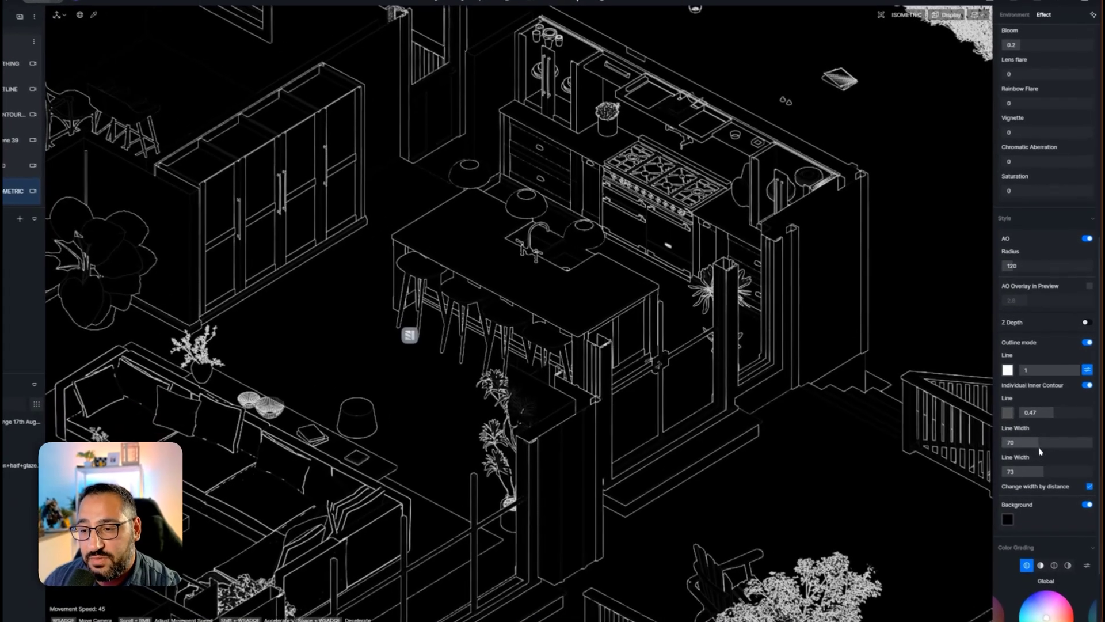
pyautogui.moveTo(1040, 447); pyautogui.dragTo(1092, 442)
pyautogui.moveTo(1030, 471); pyautogui.dragTo(1092, 471)
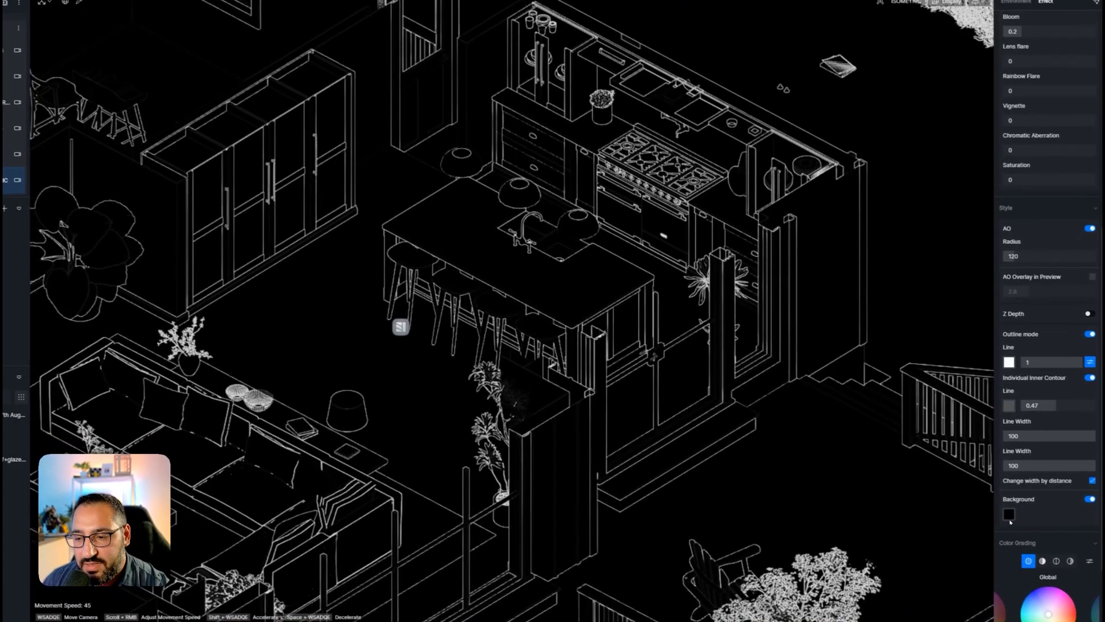
pyautogui.click(1009, 514)
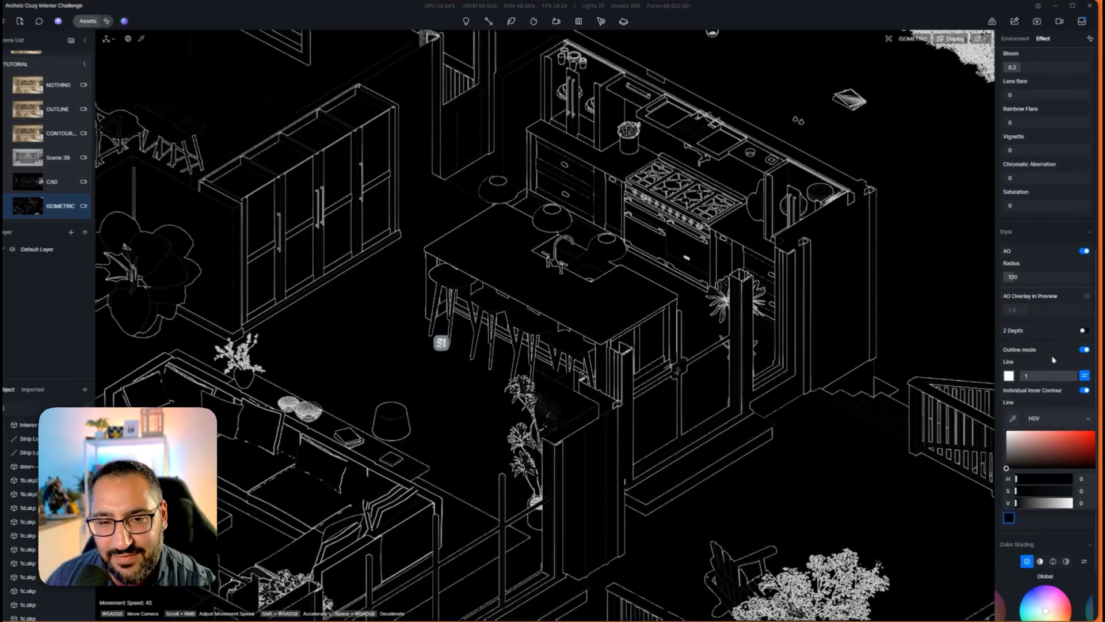
pyautogui.click(1049, 383)
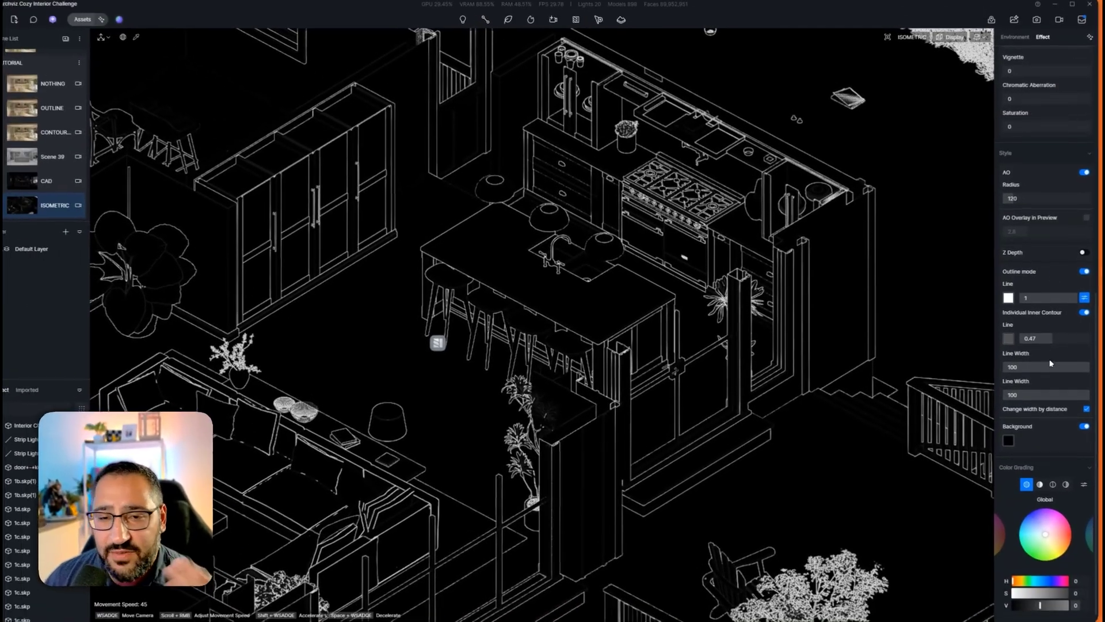
# Step: Try a pink global colour grading tint with hue 308 and saturation 46 on the isometric outlines, and reset all grading
pyautogui.scroll(-2, 1049, 363)
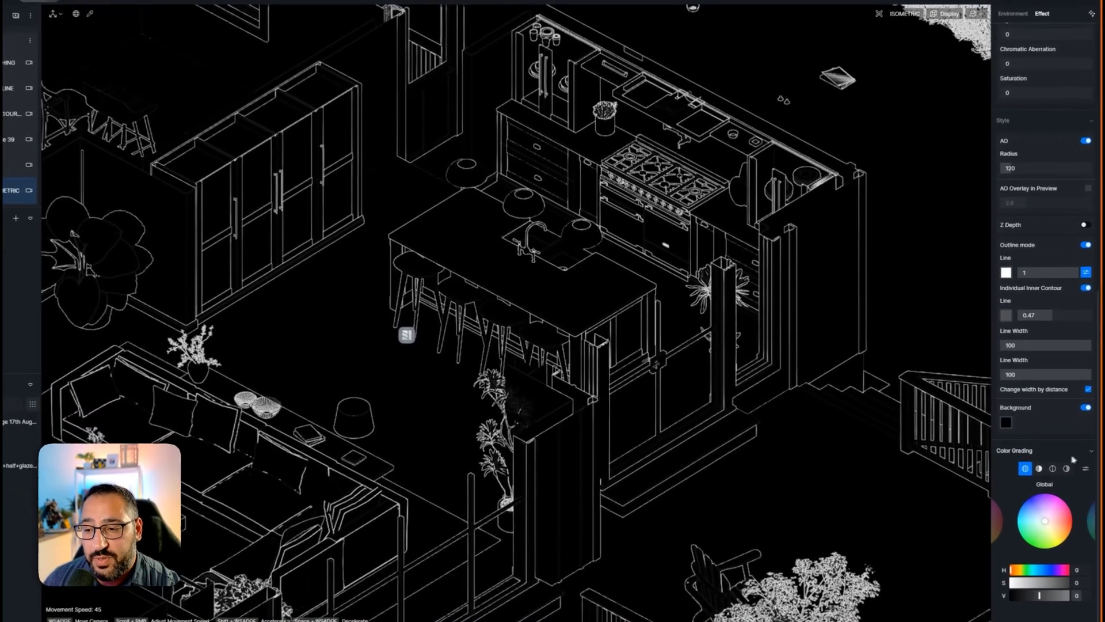
pyautogui.scroll(3, 1049, 439)
pyautogui.click(1071, 599)
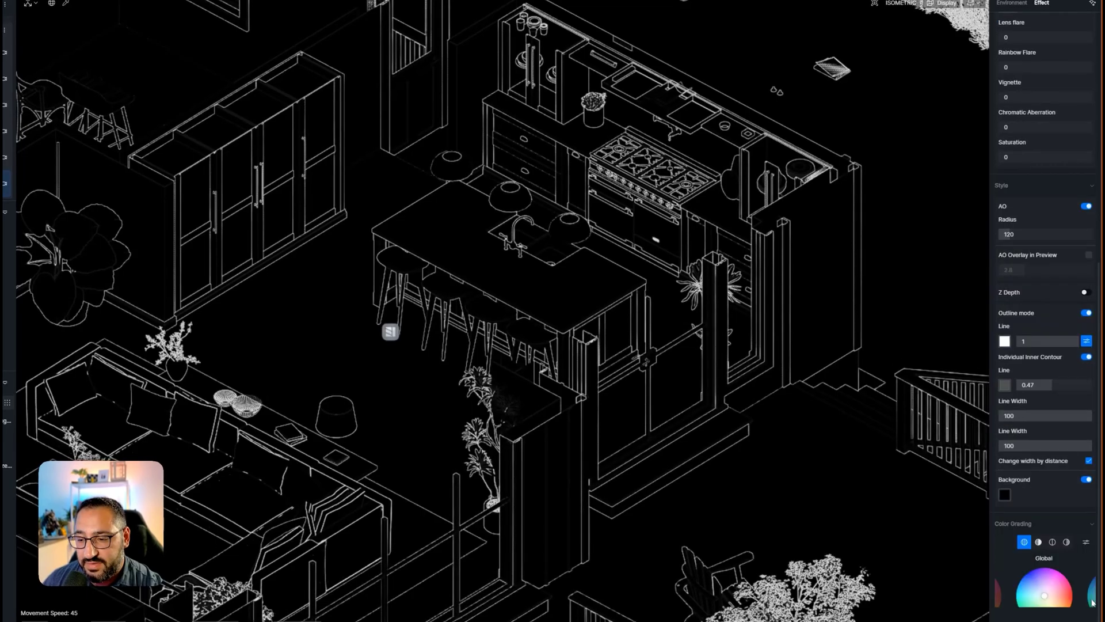
pyautogui.scroll(-3, 1039, 525)
pyautogui.moveTo(1040, 525); pyautogui.dragTo(1052, 512)
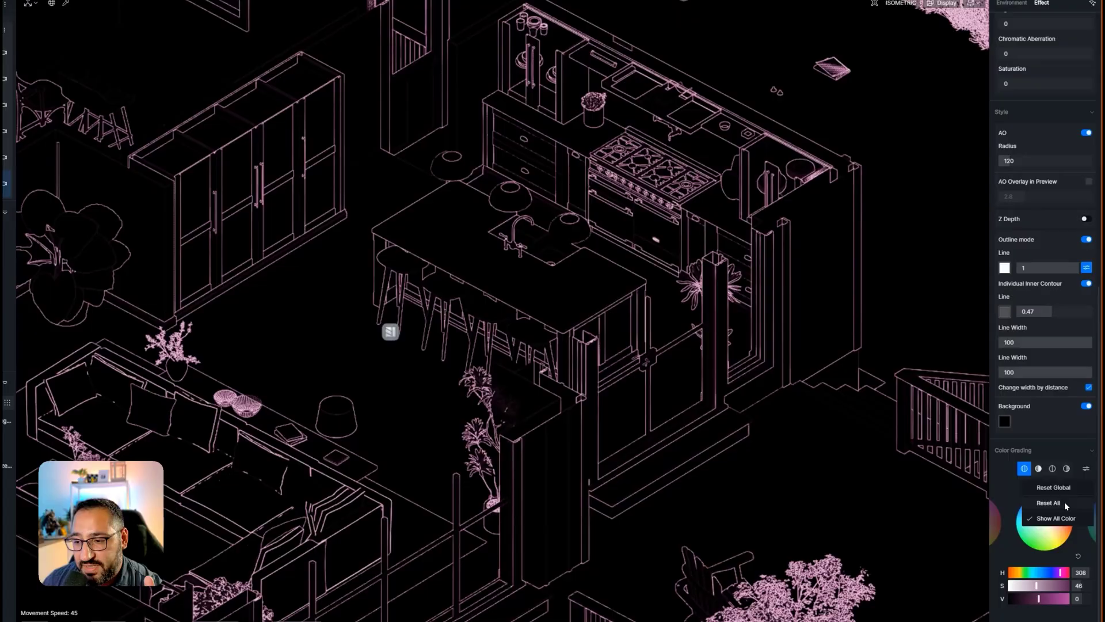
pyautogui.doubleClick(1066, 508)
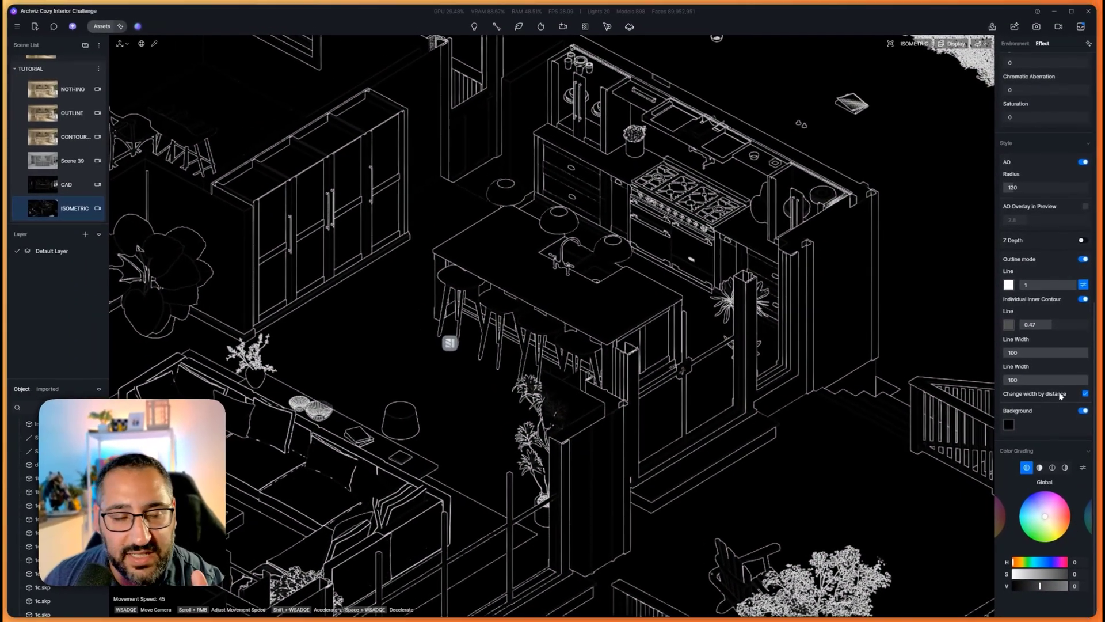
# Step: Add a new scene overlooking the trees and compare its outlines with width change by distance off and on, leaving it enabled
pyautogui.click(86, 45)
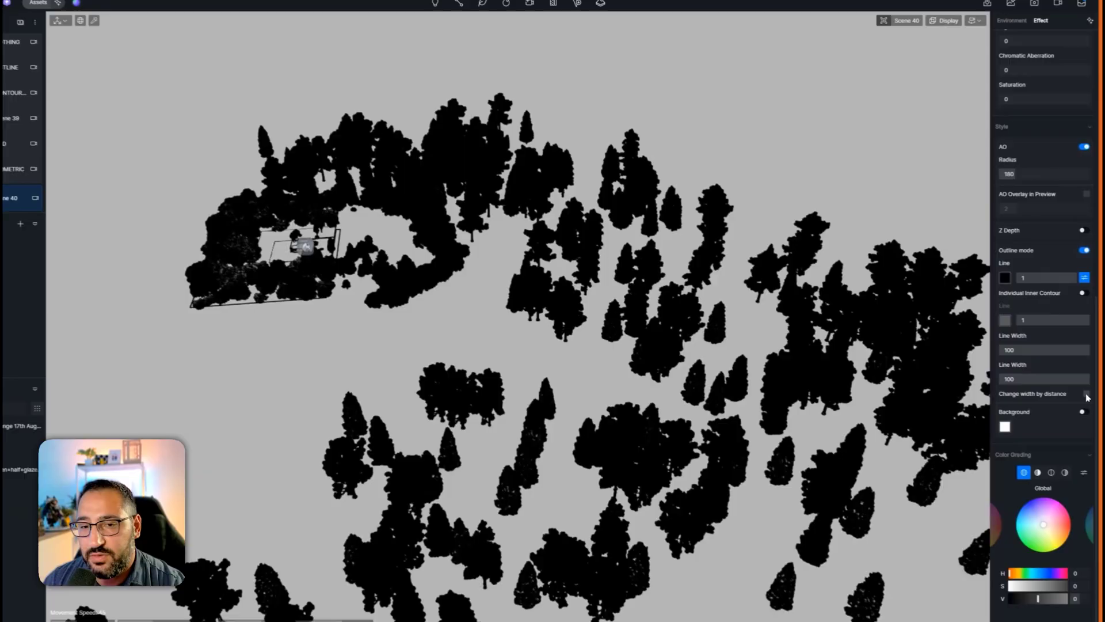
pyautogui.click(1085, 394)
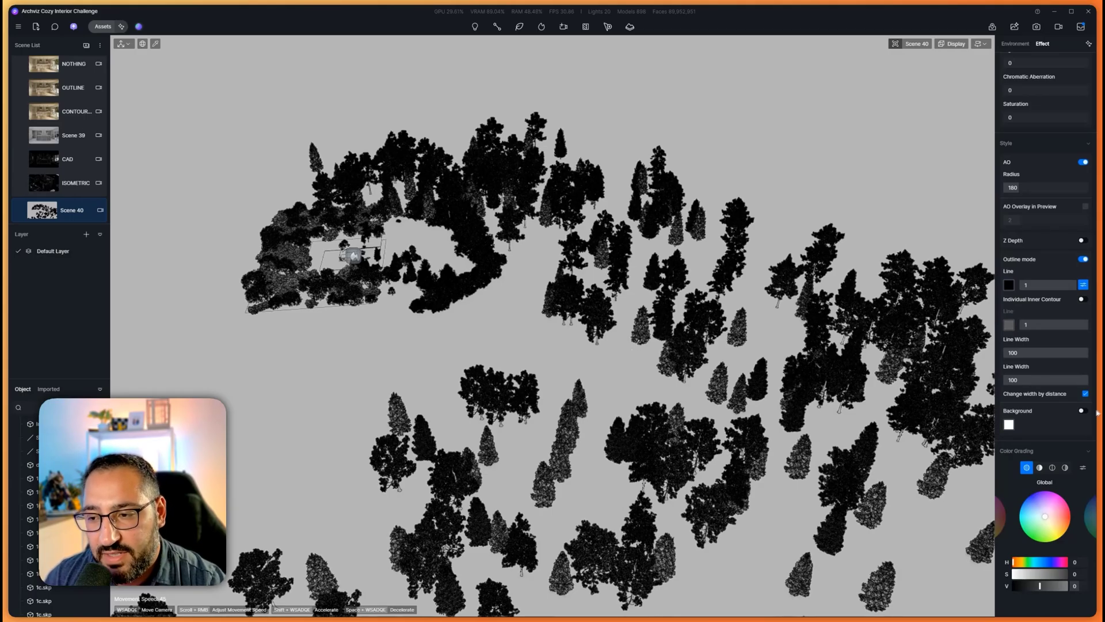
pyautogui.click(1086, 393)
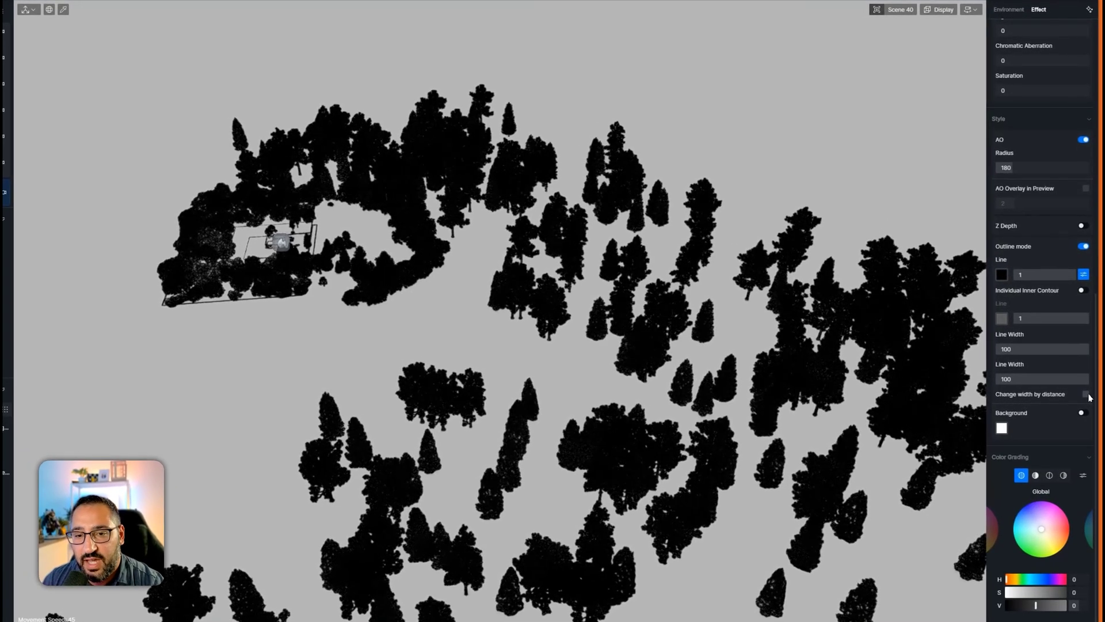
pyautogui.click(1086, 395)
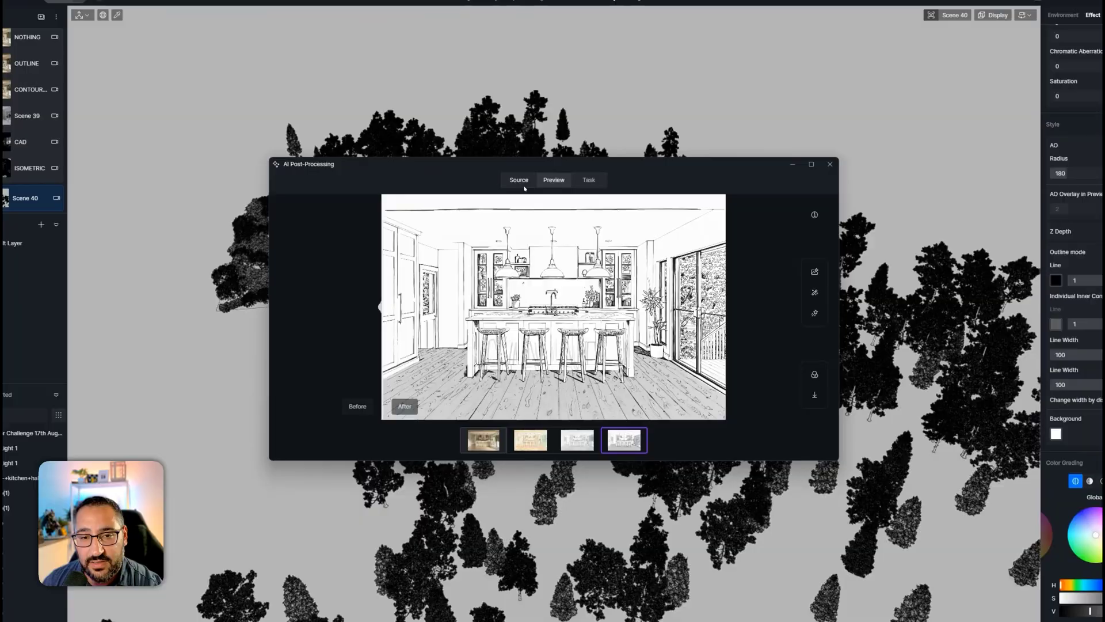
# Step: Look through the source renders in AI Post-Processing and the stylized presets of AI Style Transfer for the kitchen render
pyautogui.click(510, 187)
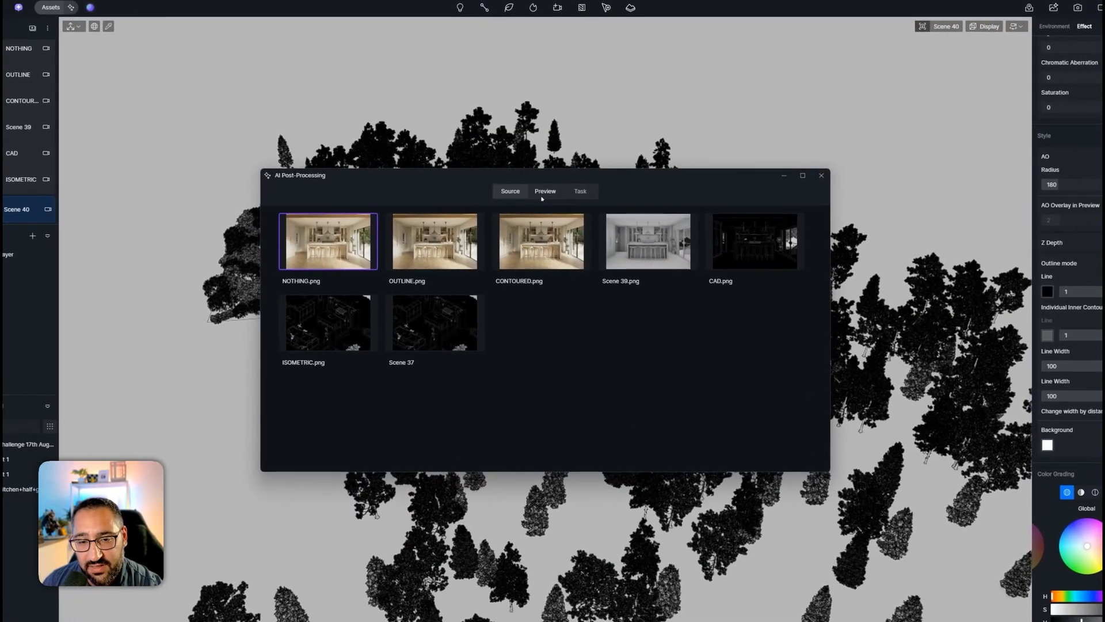
pyautogui.click(580, 194)
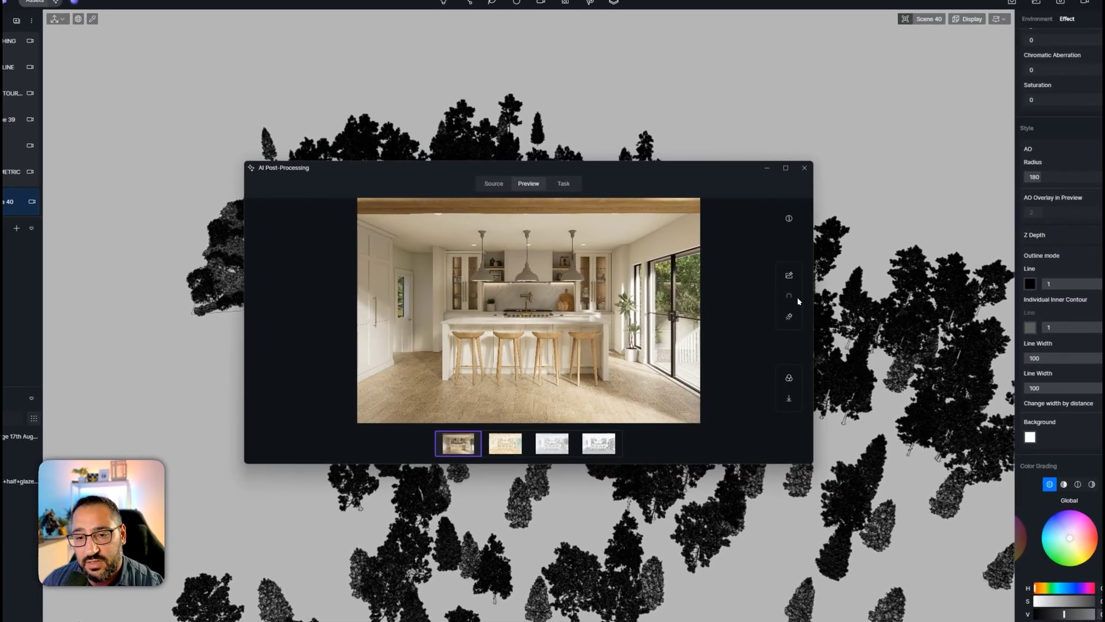
pyautogui.click(797, 300)
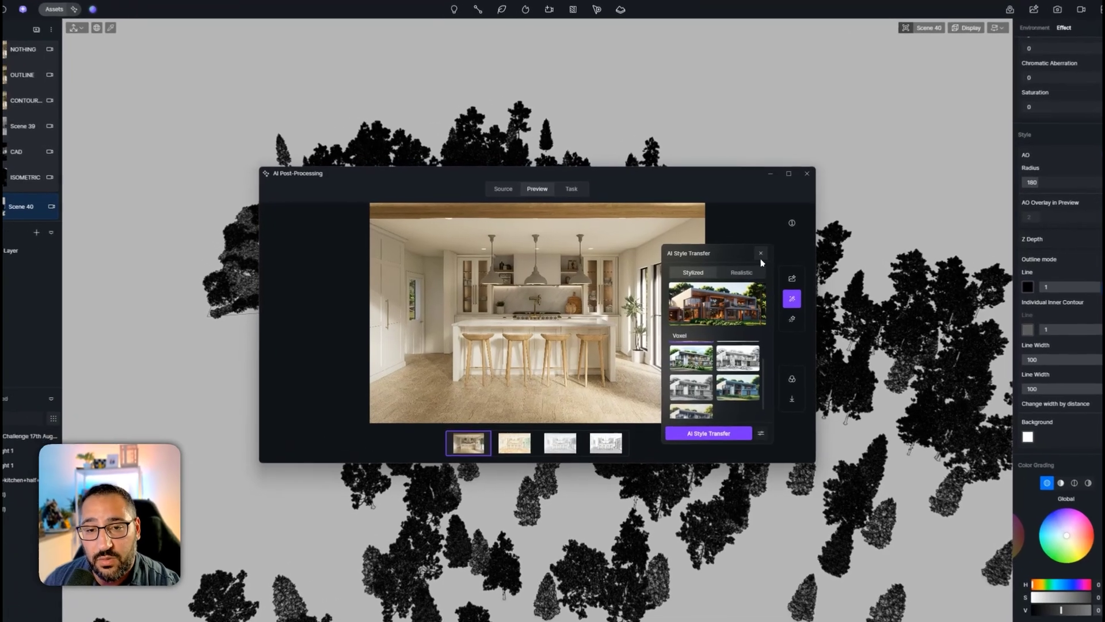
pyautogui.click(760, 253)
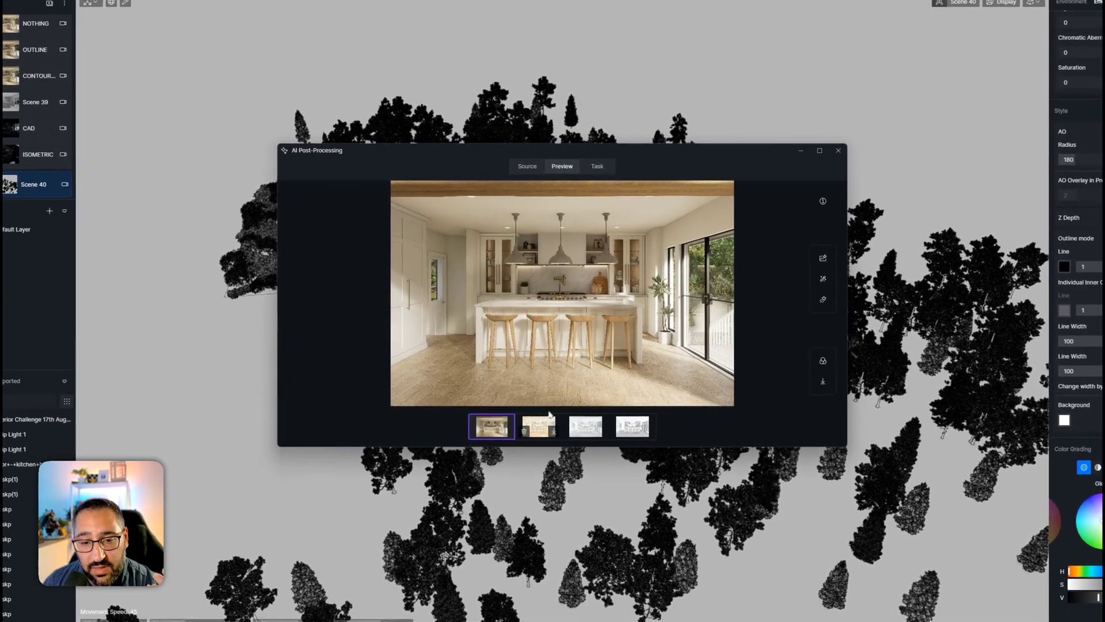
# Step: Compare the watercolour and the two line-sketch versions of the kitchen with the original render using the before/after split
pyautogui.click(519, 440)
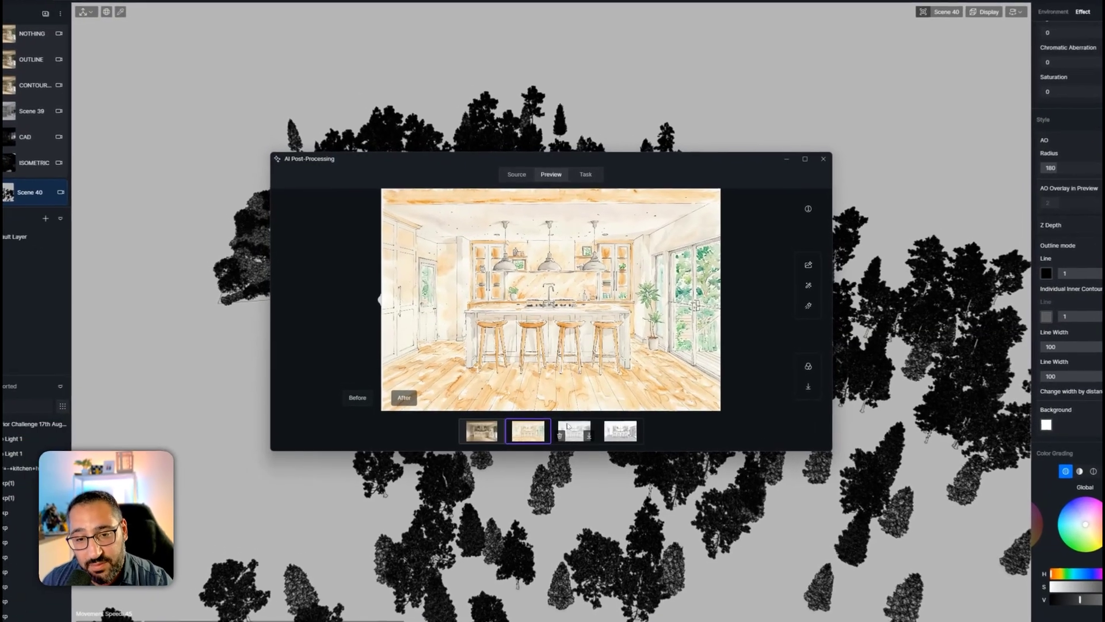
pyautogui.click(572, 428)
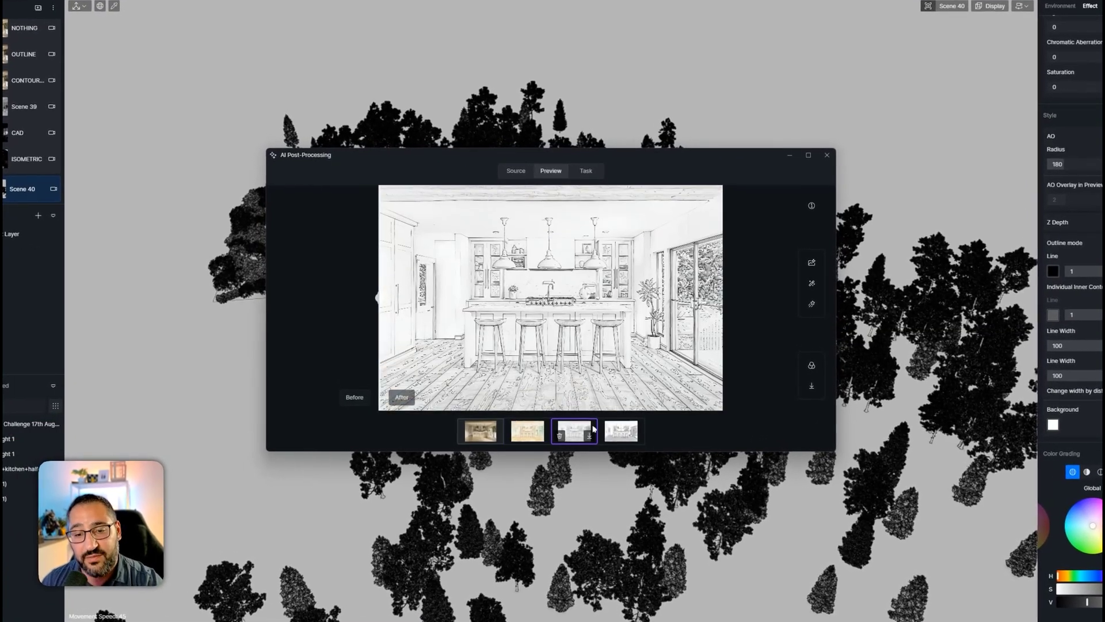
pyautogui.click(623, 426)
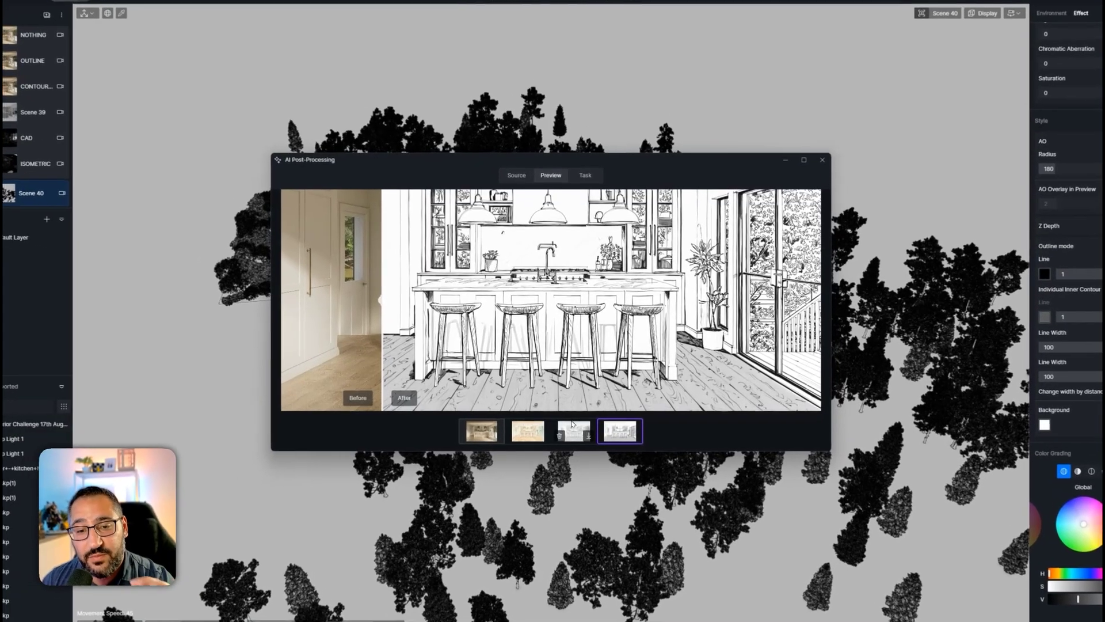
pyautogui.click(573, 429)
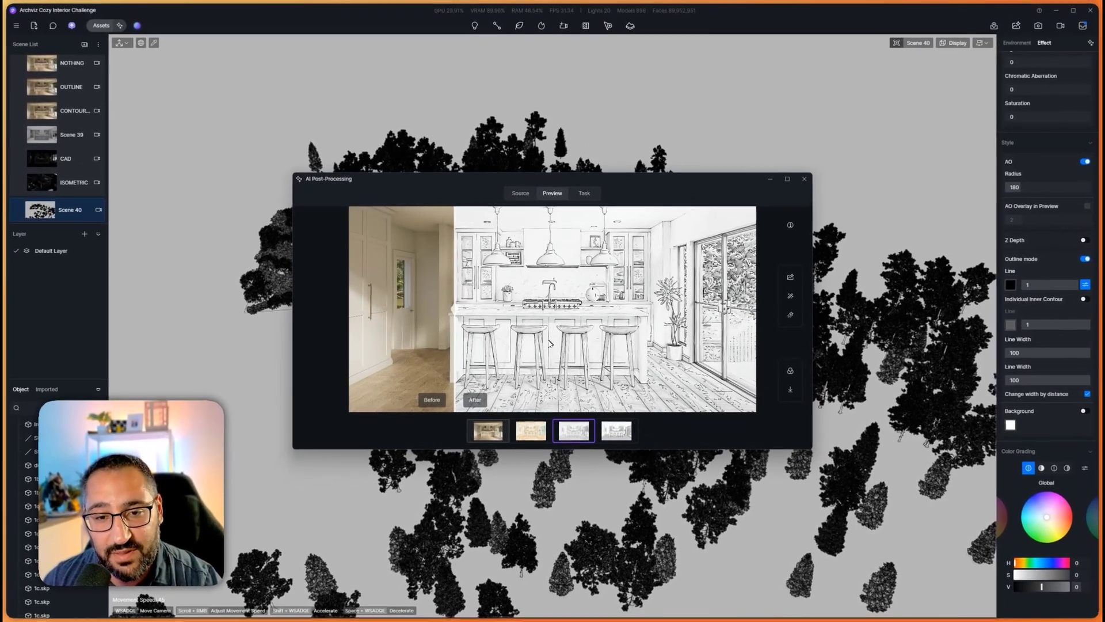
pyautogui.scroll(3, 548, 340)
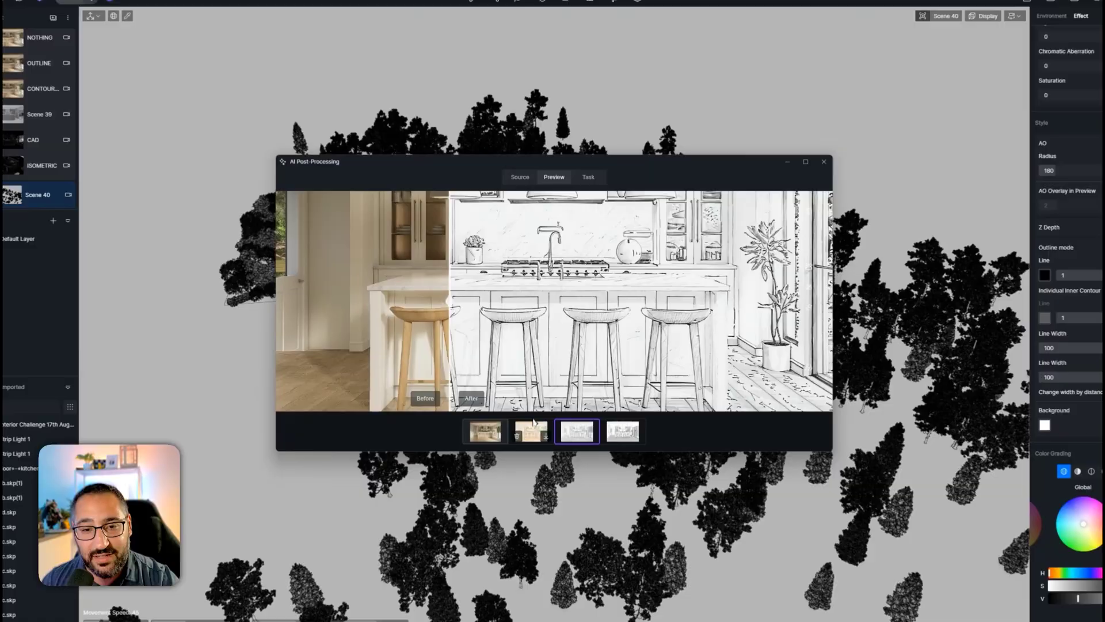
pyautogui.click(530, 430)
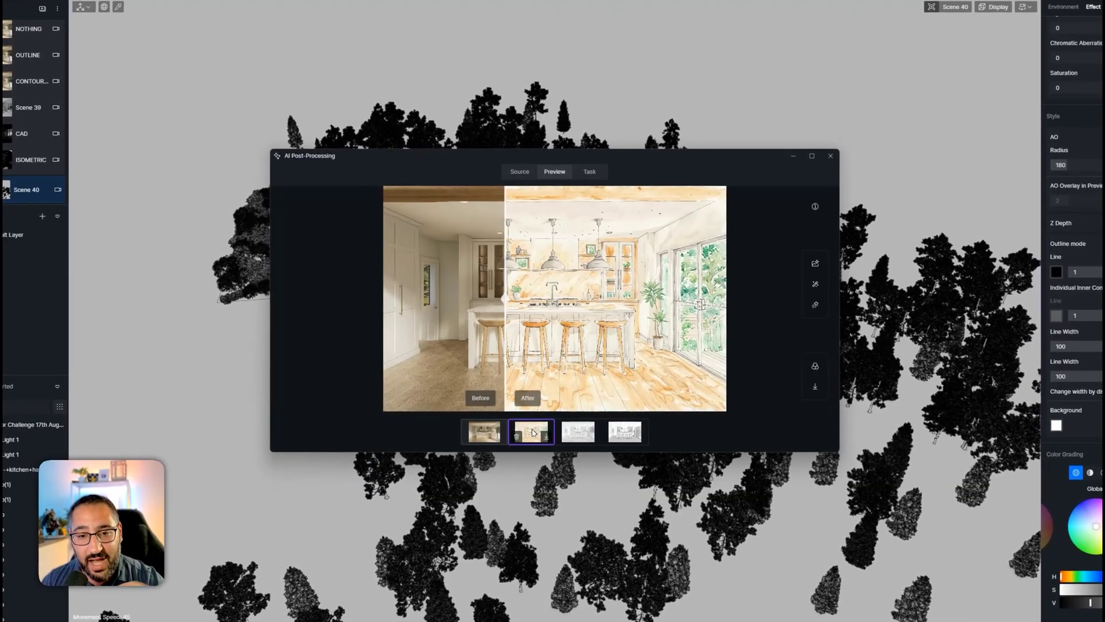
pyautogui.moveTo(505, 374); pyautogui.dragTo(383, 374)
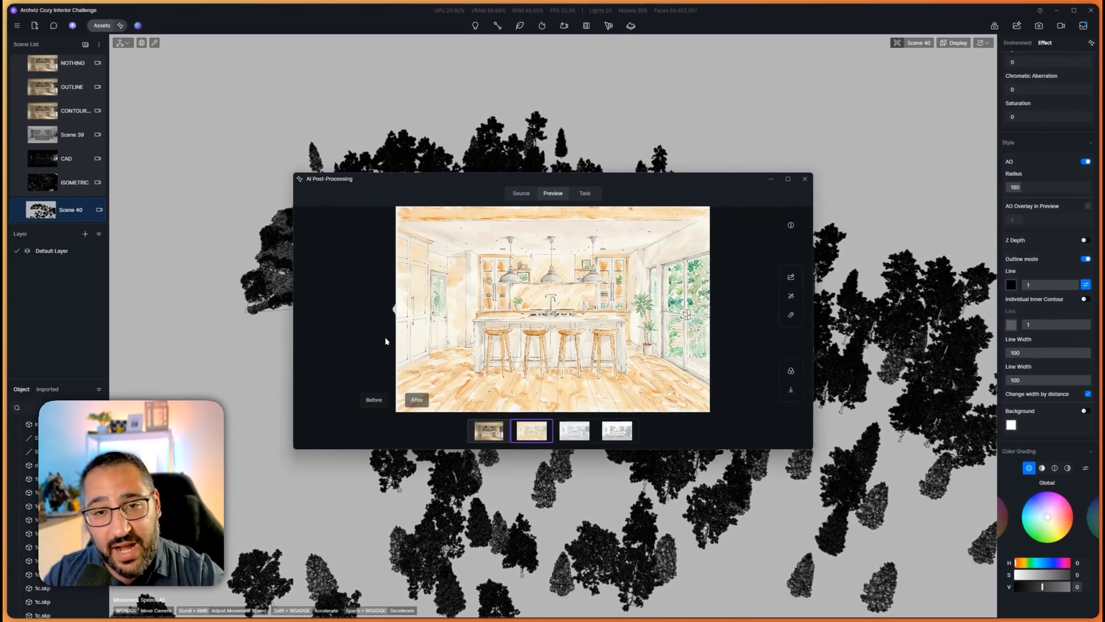